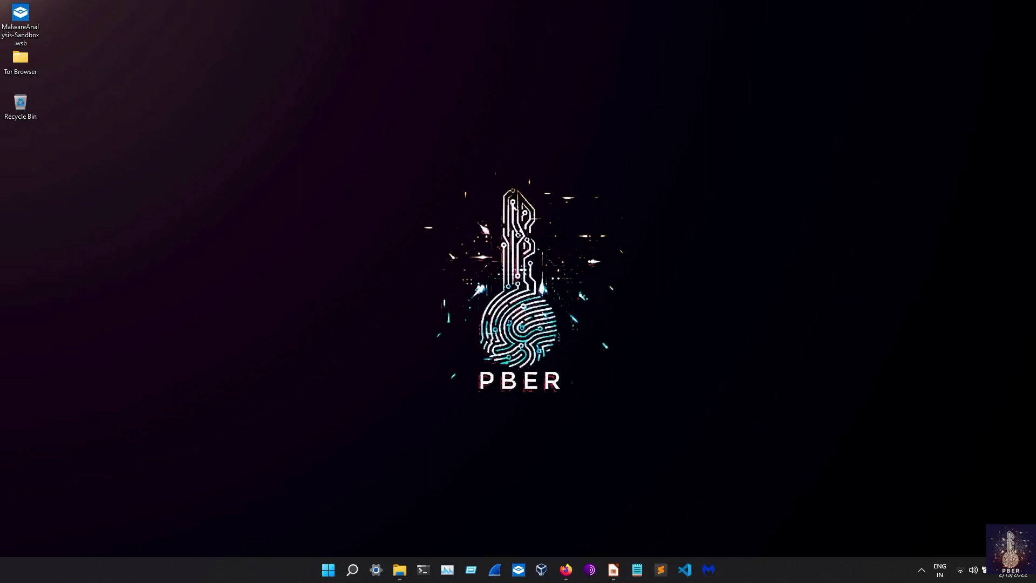
Open Task Manager and confirm CPU virtualization shows Enabled on the Performance tab
key(super)
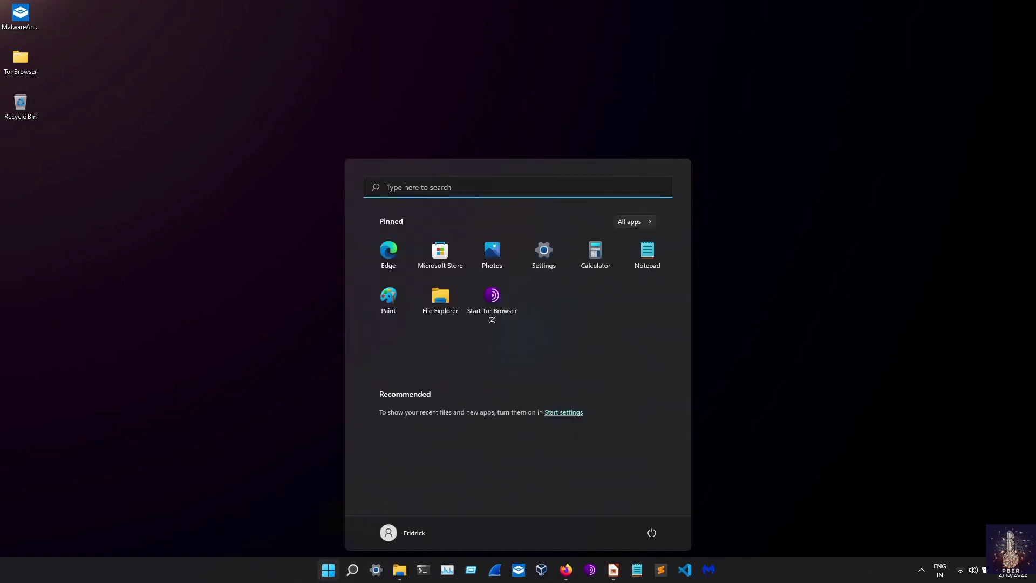
text(taskmgr)
key(Return)
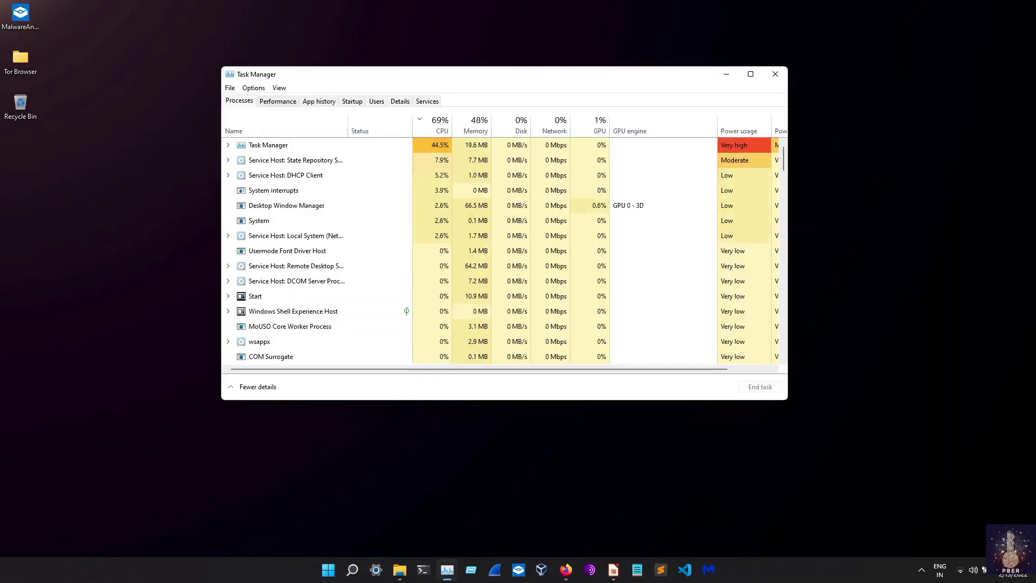
key(ctrl+Tab)
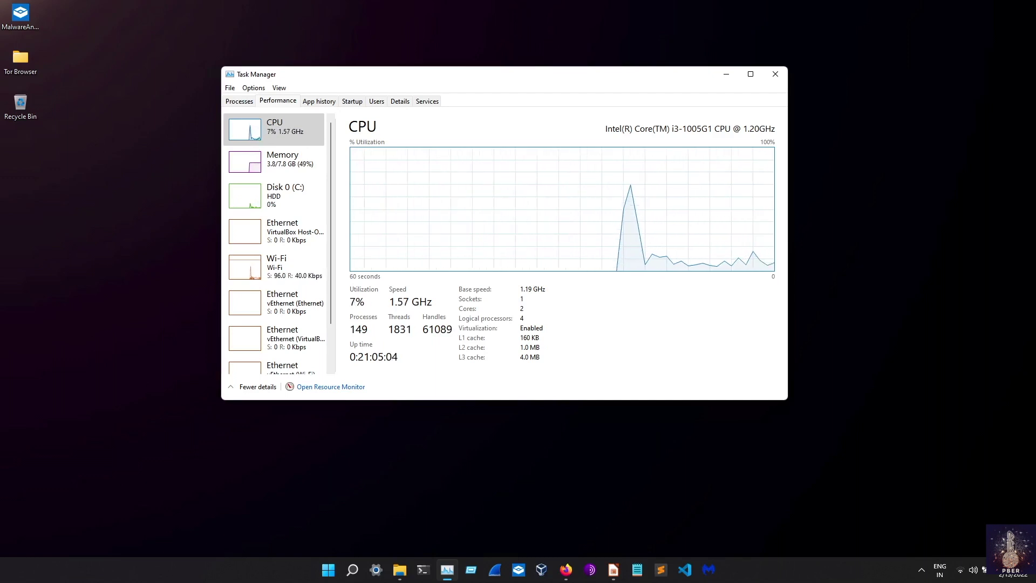
Close Task Manager and search Windows for 'feature'
click(776, 74)
key(super)
text(feature)
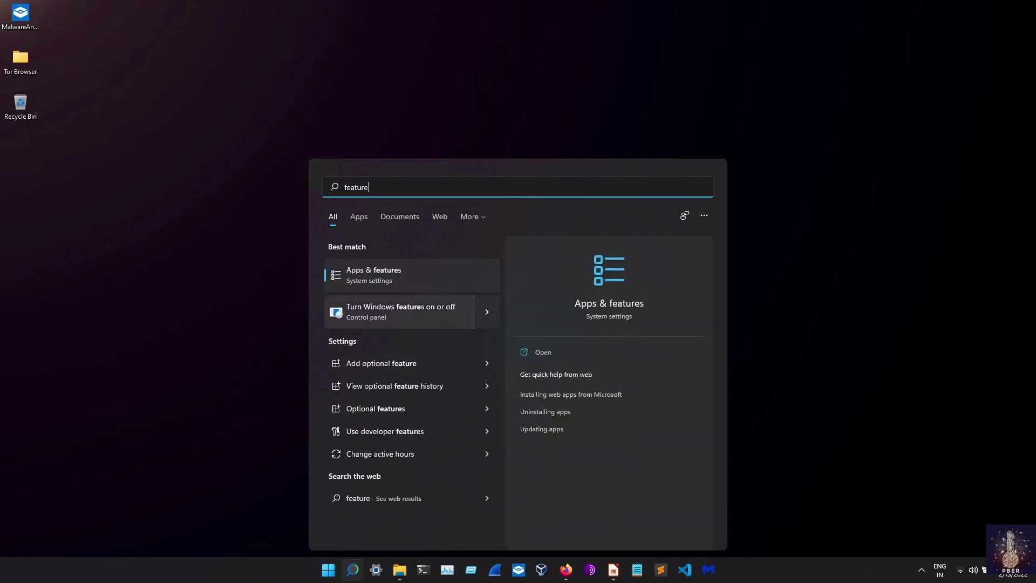
Confirm Windows Sandbox is checked in 'Turn Windows features on or off' and close it with OK
key(Down)
key(Return)
scroll(515, 294, down, 10)
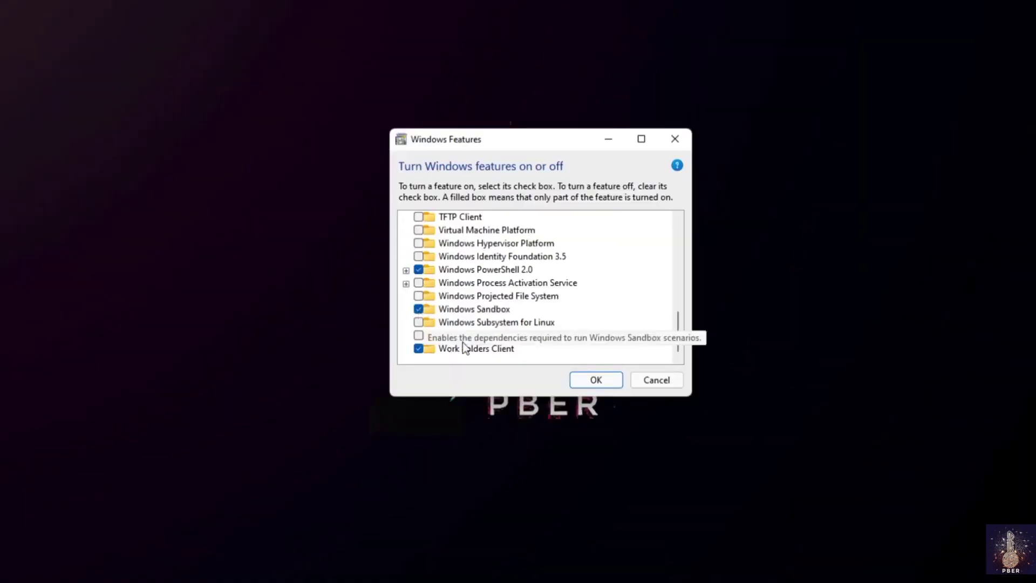
click(607, 383)
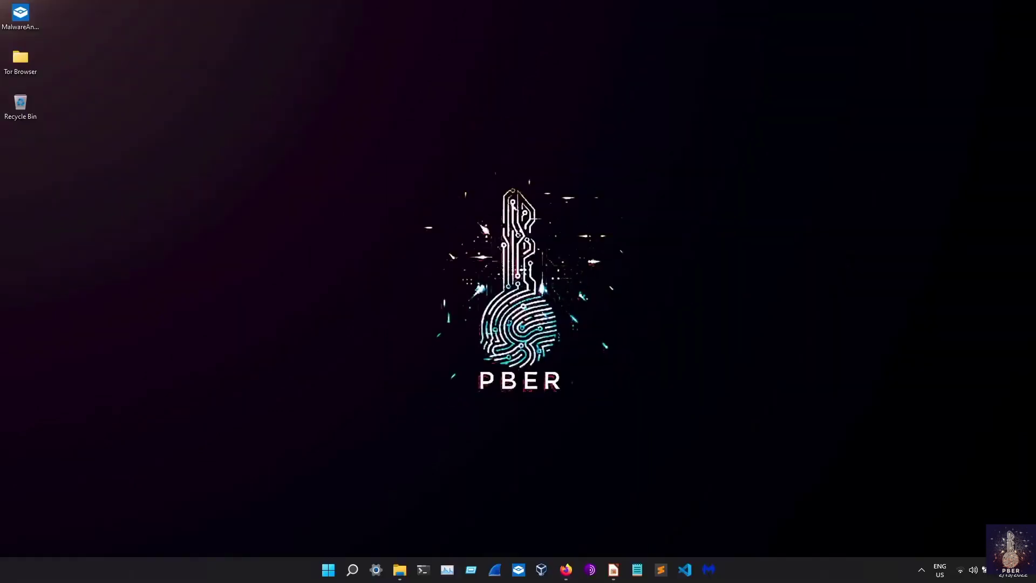
key(super)
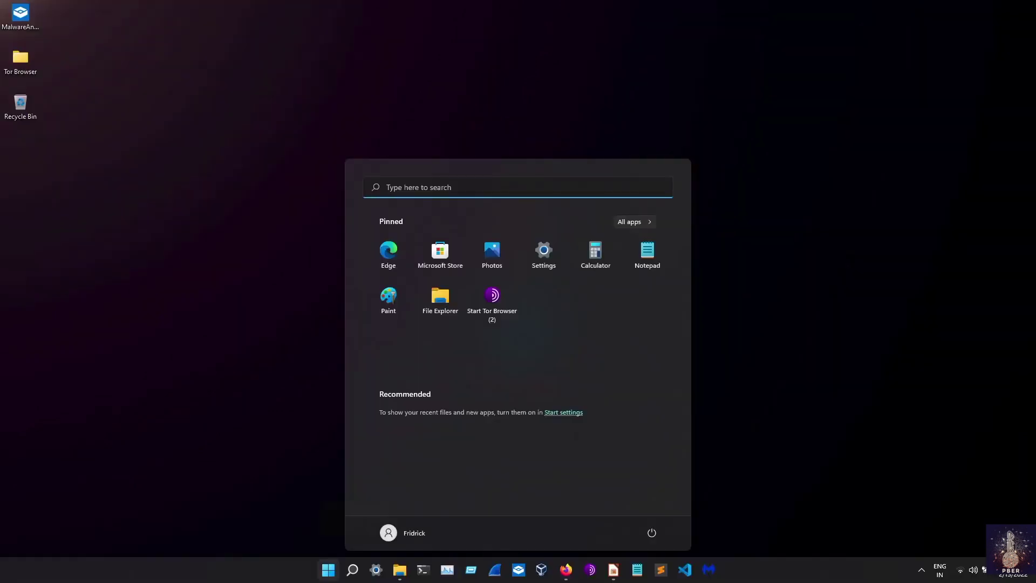
Launch a default Windows Sandbox and check its clean Windows 11 Start menu
text(sandbox)
key(Return)
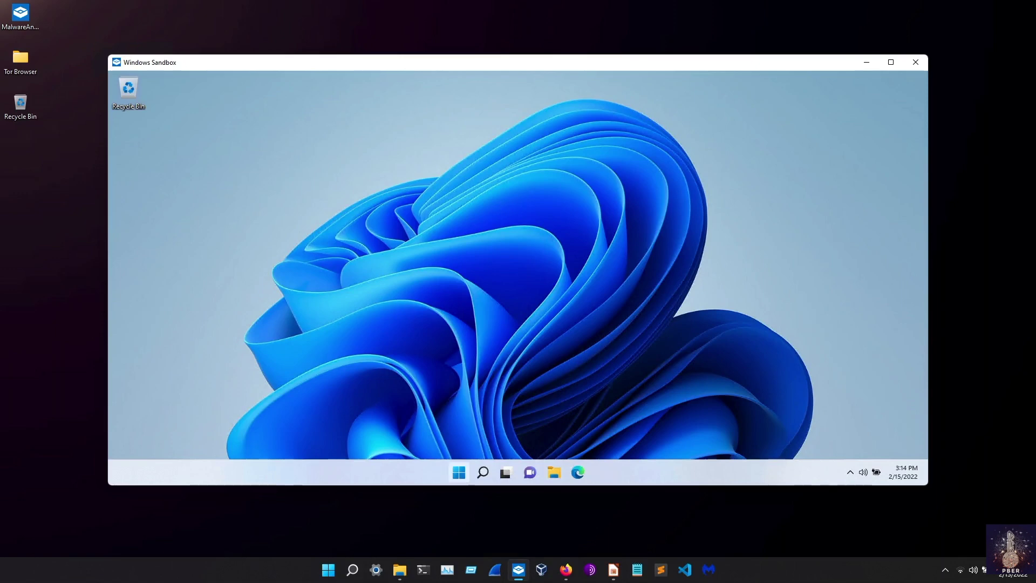
click(459, 472)
key(Escape)
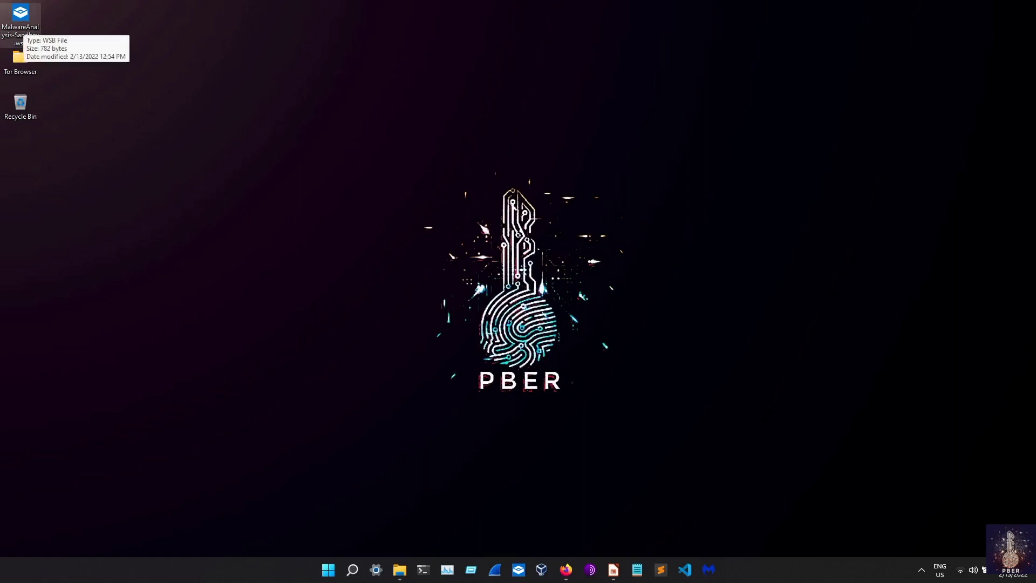
Open MalwareAnalysis-Sandbox.wsb in Visual Studio Code
right_click(26, 25)
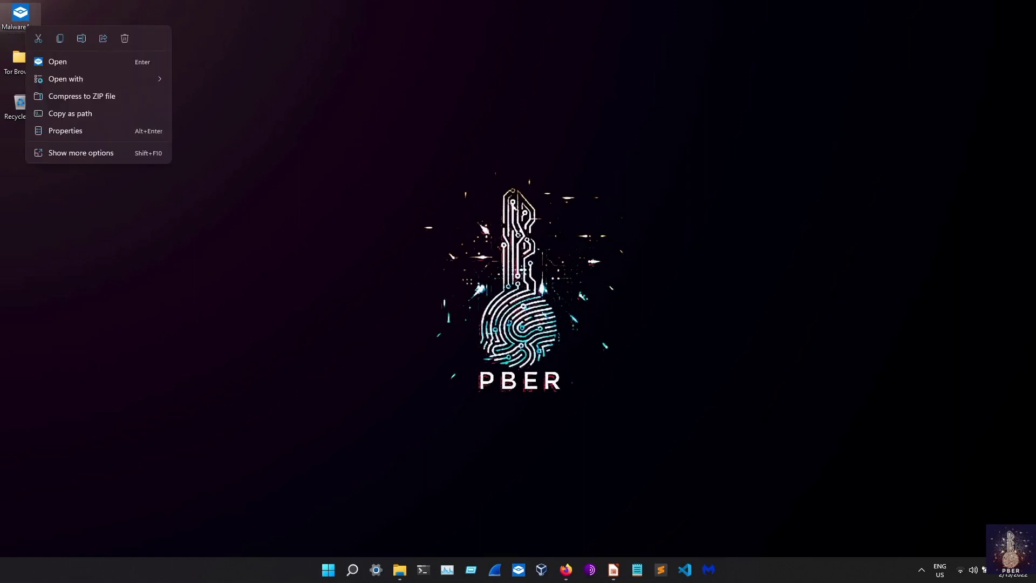
mouse_move(81, 79)
click(221, 98)
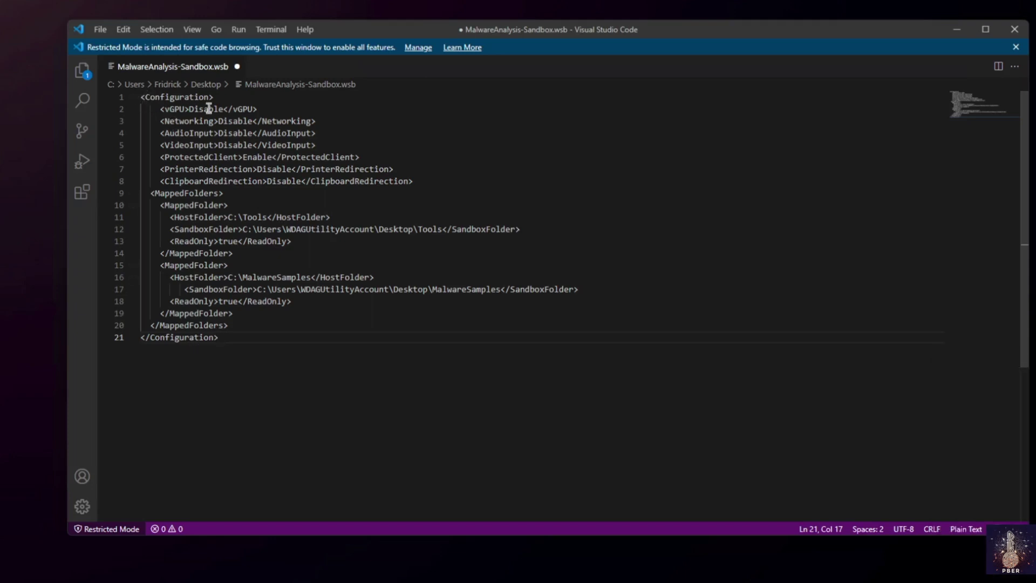
Highlight the vGPU Disable and Networking Disable settings in the config
drag(268, 109, 157, 109)
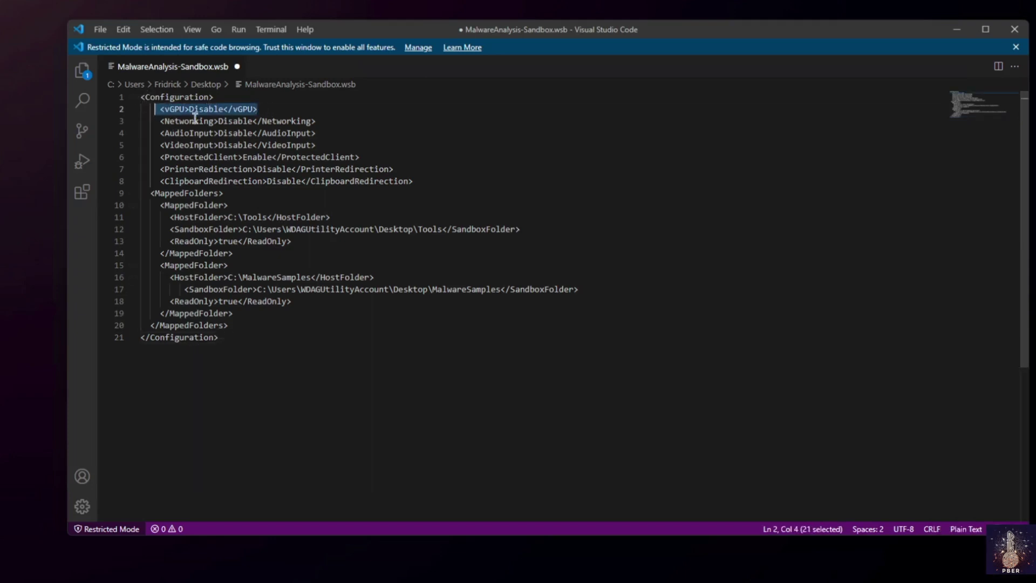
drag(333, 123, 150, 121)
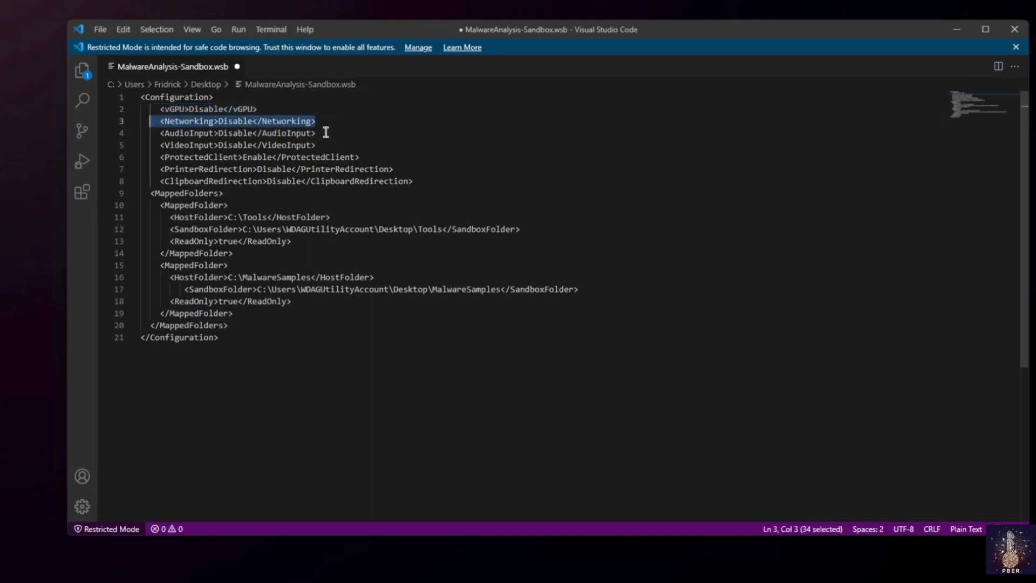
click(318, 121)
drag(317, 121, 297, 121)
drag(211, 121, 154, 121)
drag(321, 120, 136, 124)
click(332, 123)
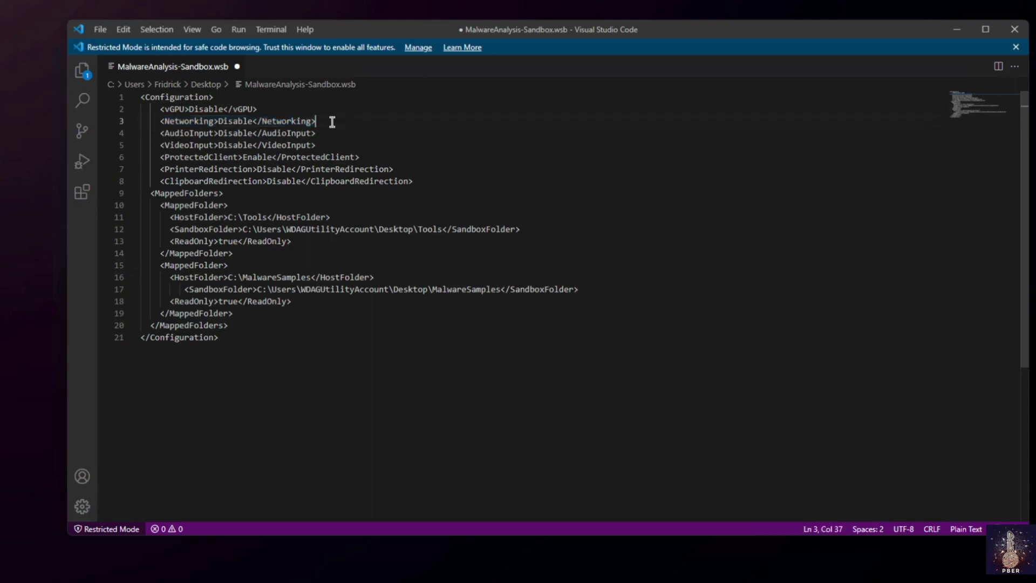
drag(321, 120, 160, 121)
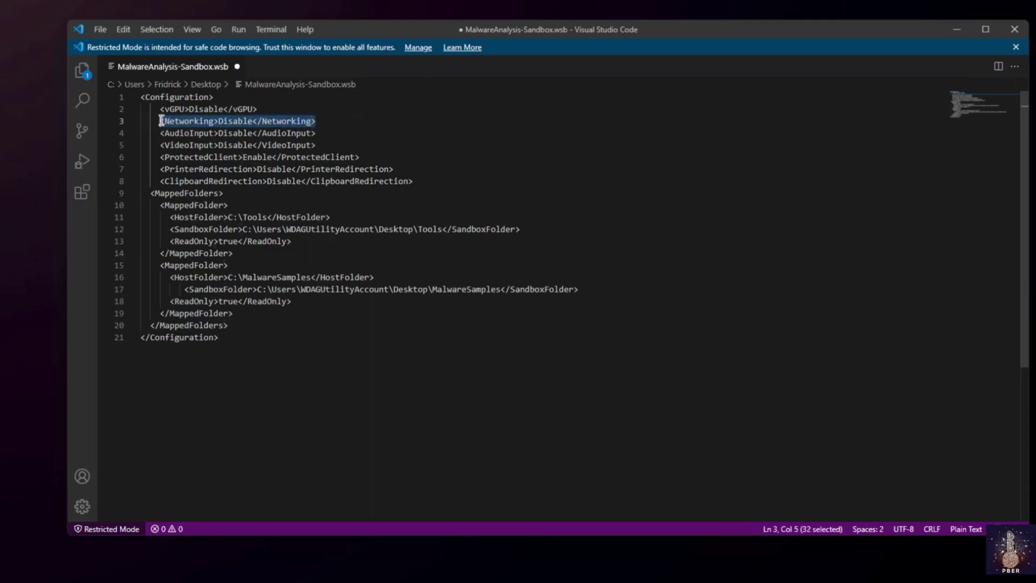
click(326, 133)
Highlight the AudioInput, VideoInput, ProtectedClient, PrinterRedirection and ClipboardRedirection settings
drag(326, 133, 158, 135)
drag(326, 144, 148, 147)
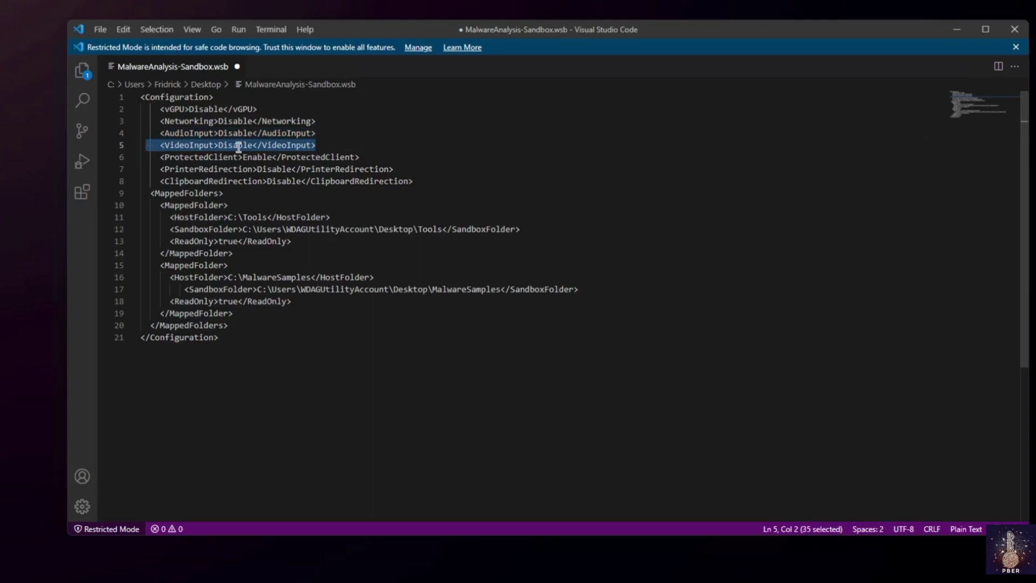
click(317, 145)
drag(331, 146, 134, 124)
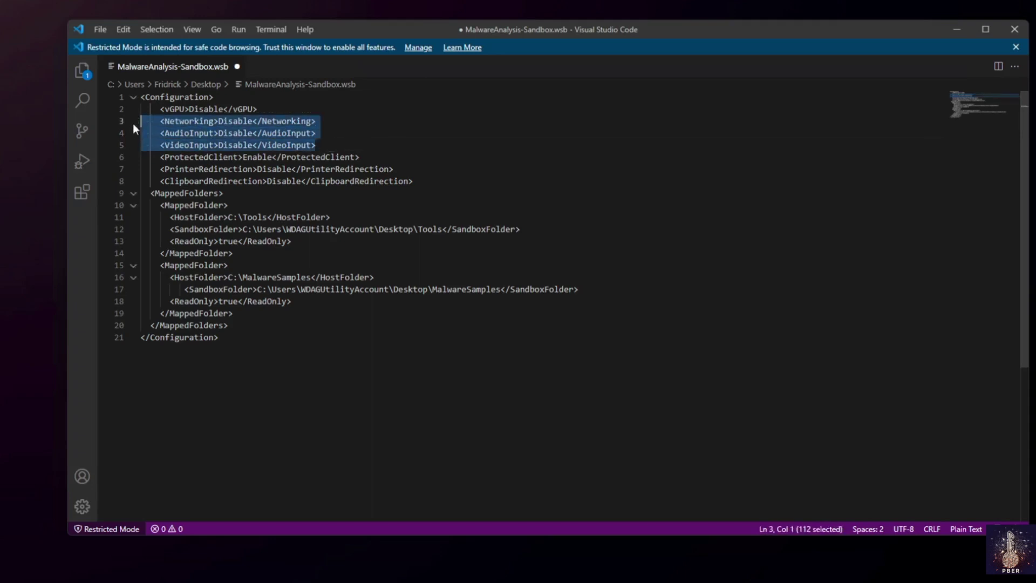
drag(372, 158, 147, 156)
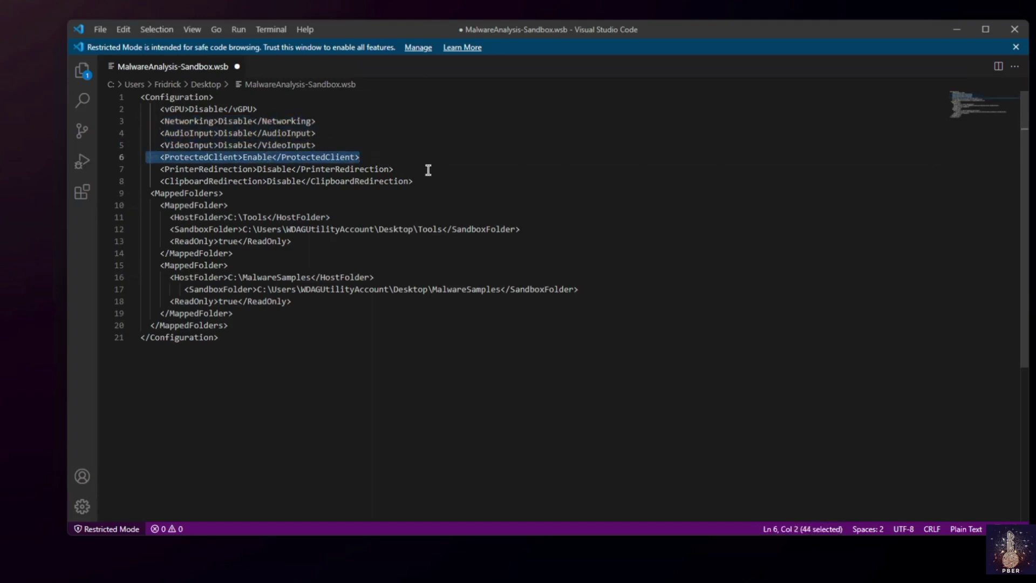
click(400, 171)
drag(395, 169, 160, 169)
drag(413, 182, 155, 181)
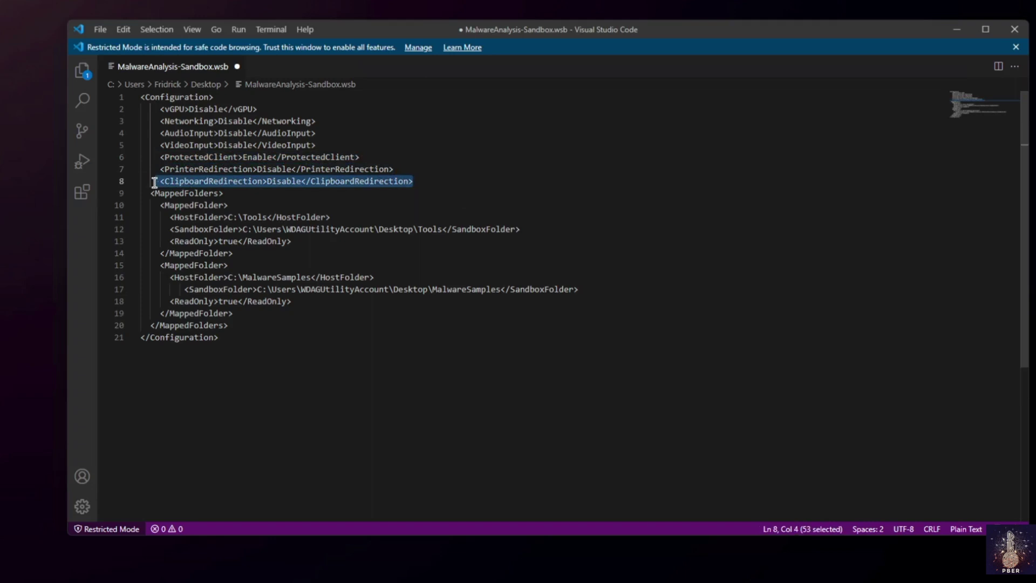
Highlight the MappedFolders section and the host folder path C:\Tools
drag(152, 192, 567, 289)
click(441, 261)
drag(168, 222, 331, 217)
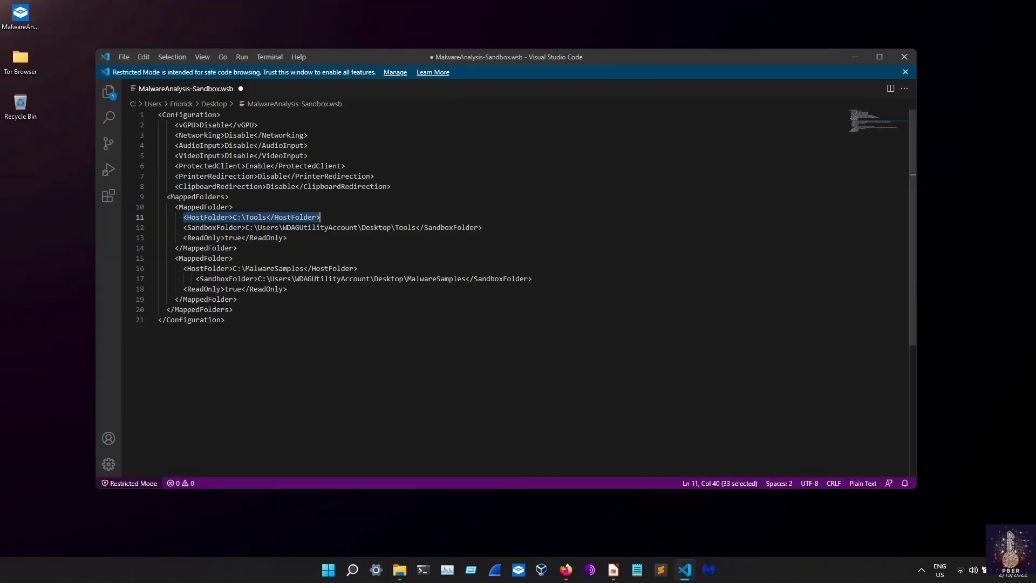
Highlight the sandbox-side Tools folder path and the host C:\Tools path again
drag(183, 227, 482, 227)
drag(321, 217, 179, 217)
Highlight the Tools sandbox desktop path and its ReadOnly setting
drag(183, 227, 482, 228)
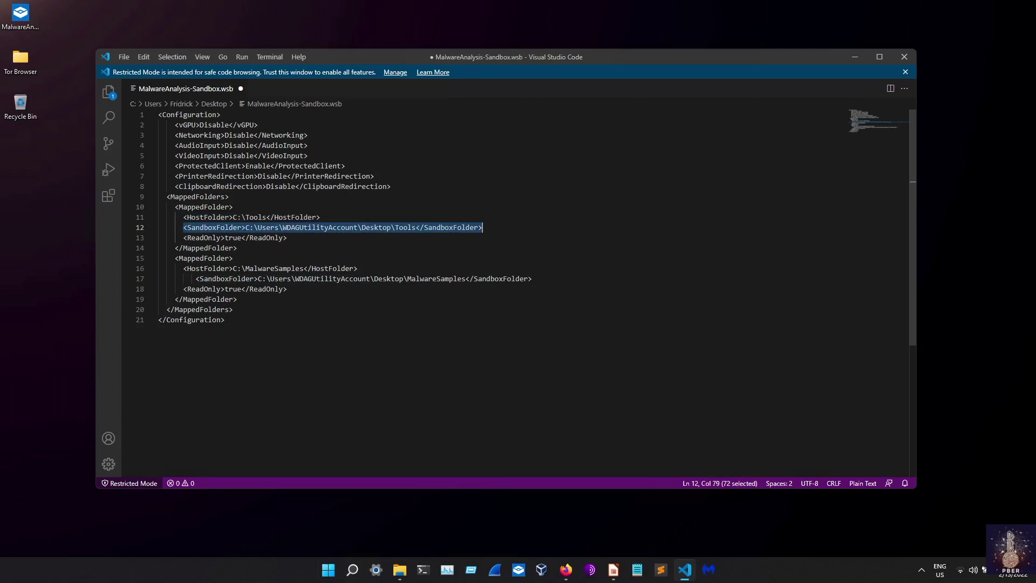
click(287, 238)
drag(288, 238, 178, 238)
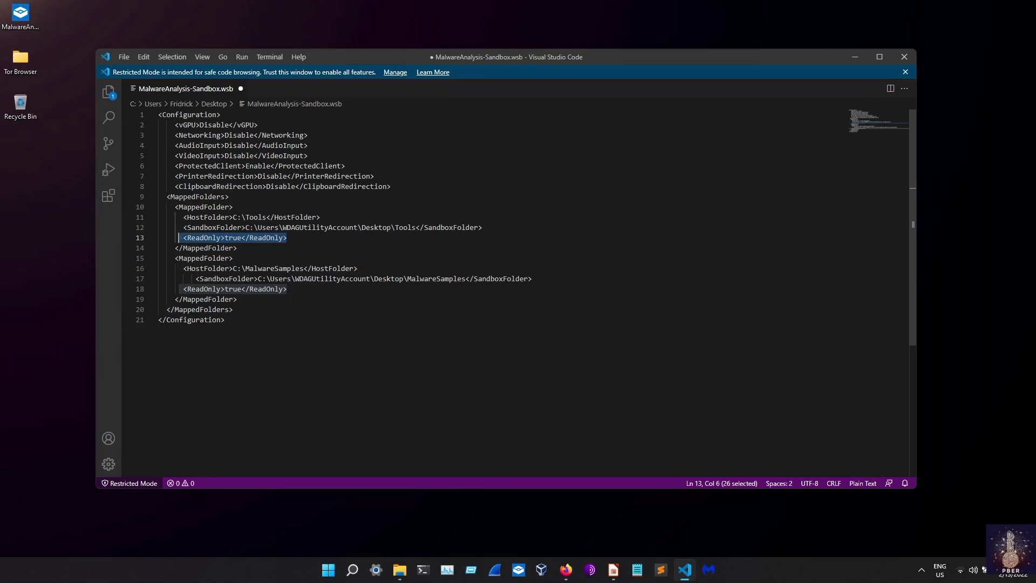
click(288, 237)
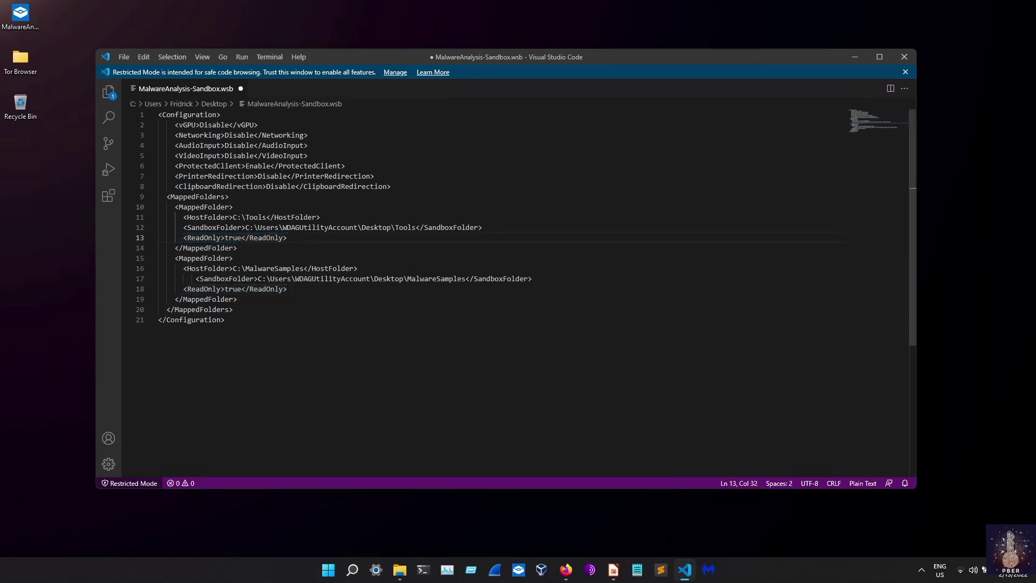
drag(288, 237, 174, 237)
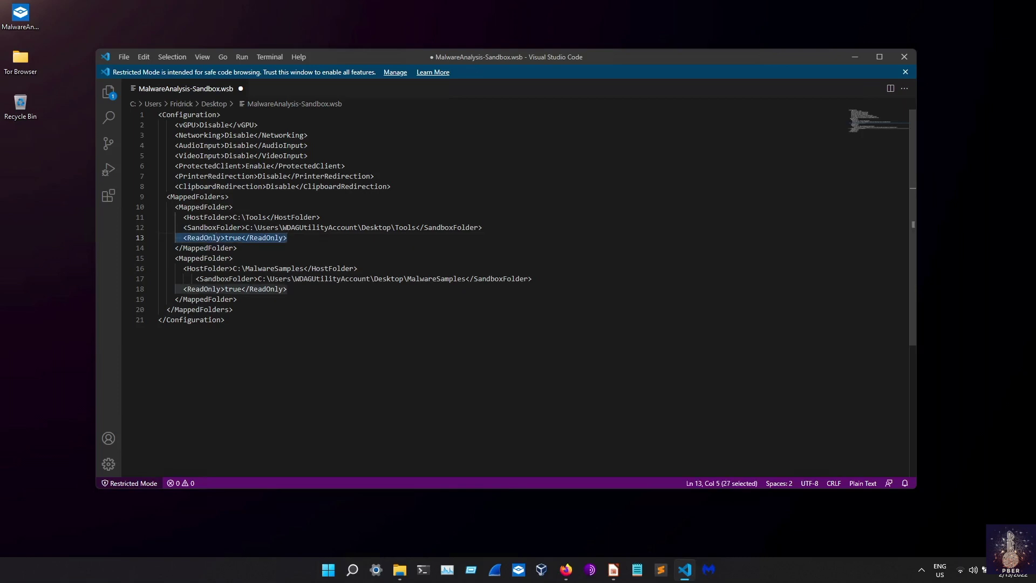
click(171, 259)
Highlight the MalwareSamples host, sandbox and ReadOnly lines, then close Visual Studio Code
drag(180, 269, 357, 269)
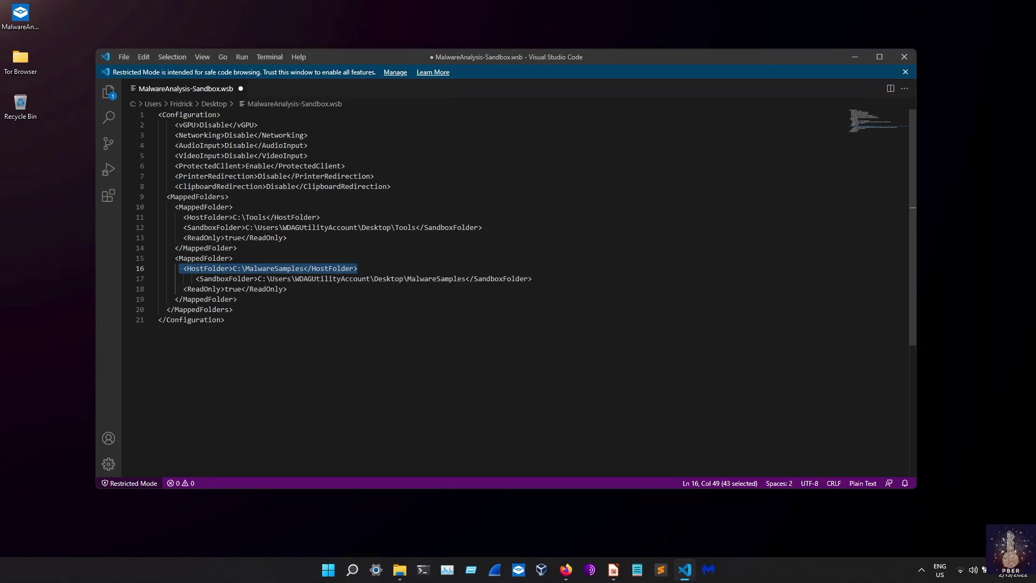
drag(196, 279, 533, 279)
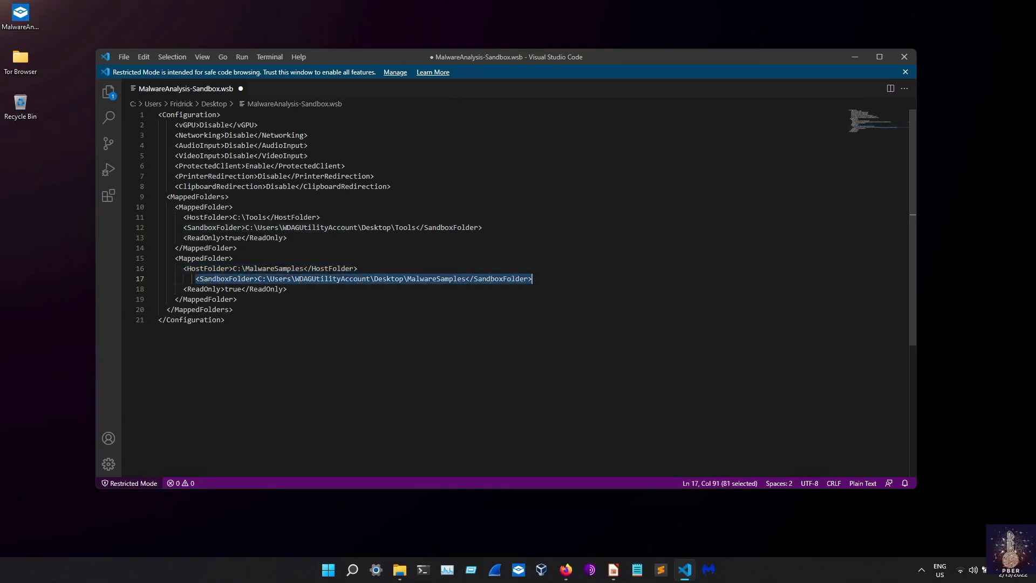
drag(287, 289, 171, 289)
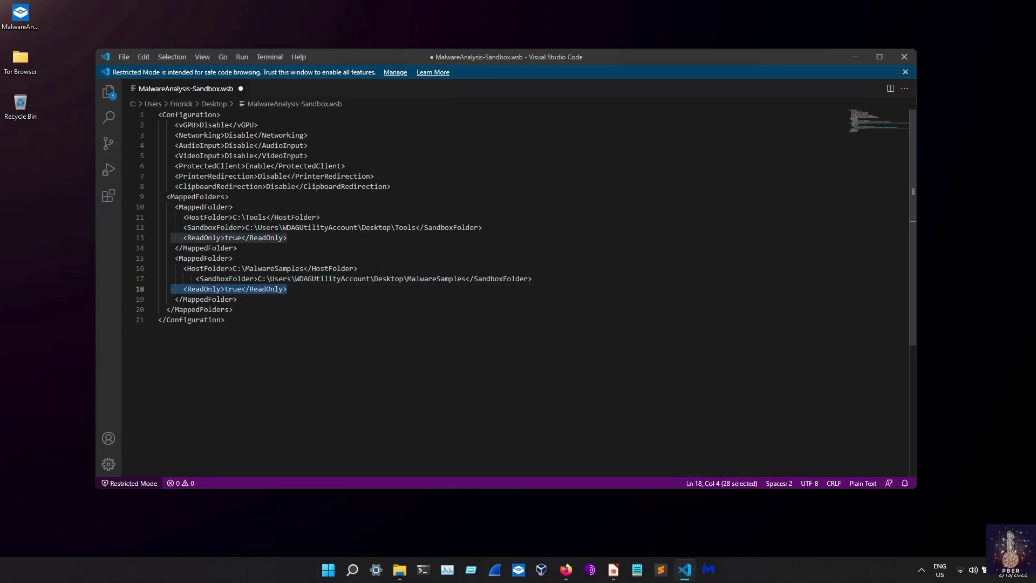
drag(237, 299, 208, 320)
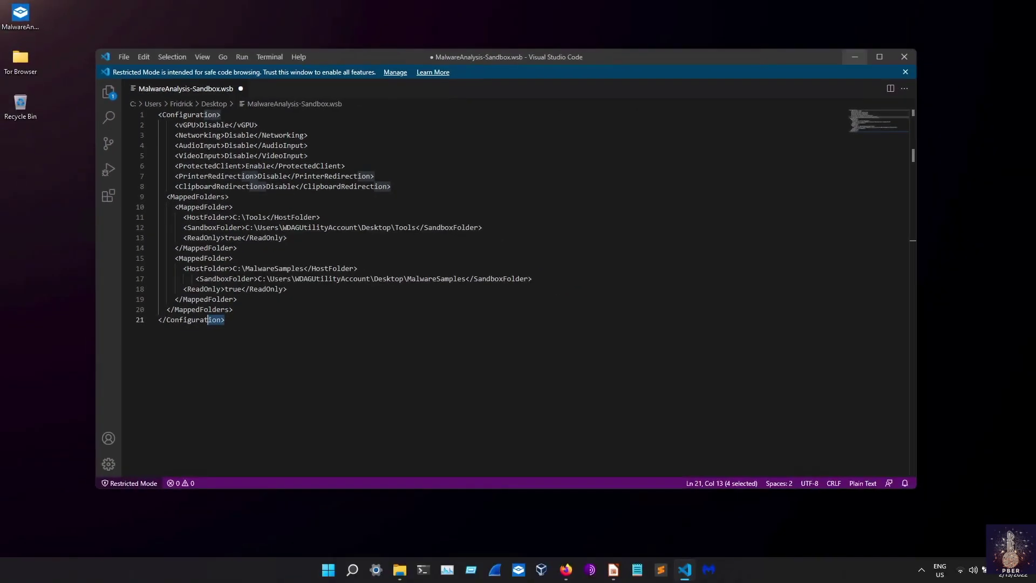
click(904, 56)
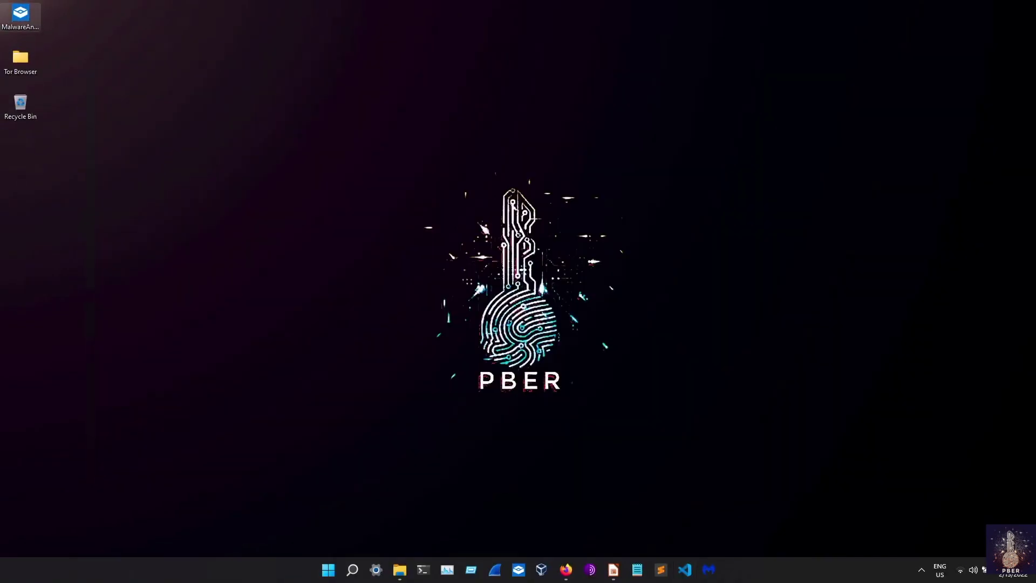
Launch the configured sandbox; confirm MalwareSamples is empty and Tools holds 13 tool folders
double_click(21, 15)
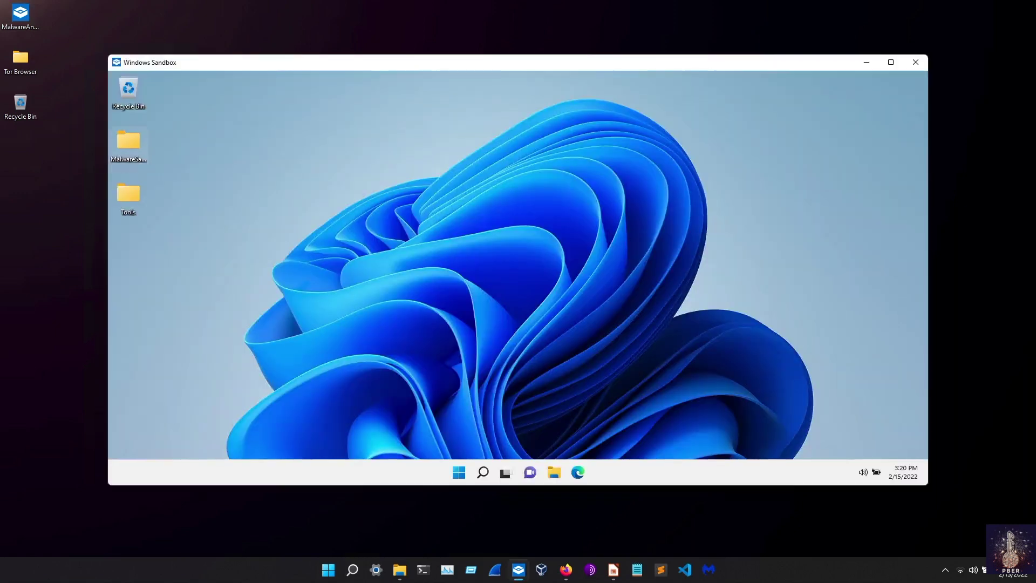
double_click(128, 143)
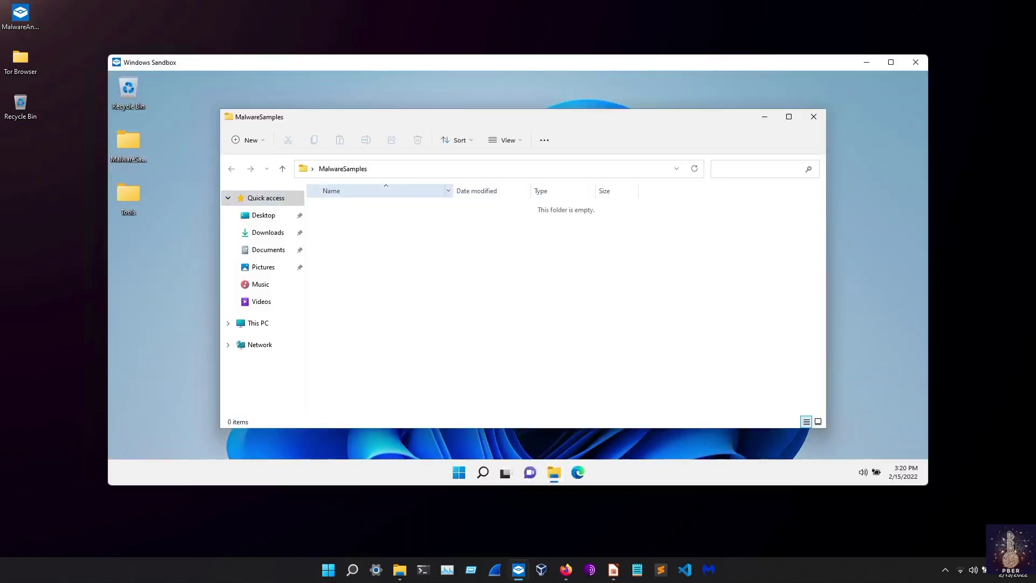
click(814, 117)
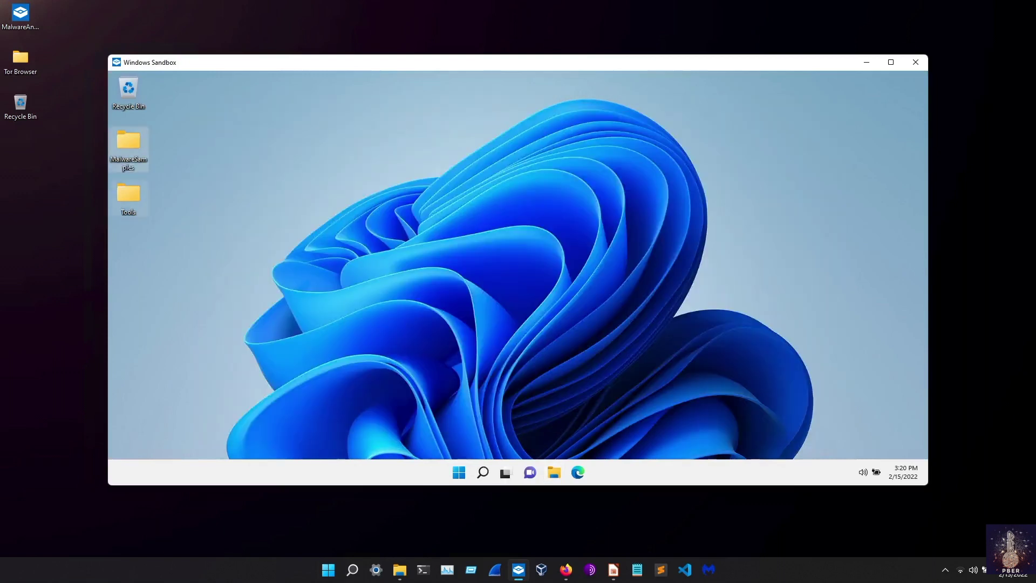
double_click(129, 197)
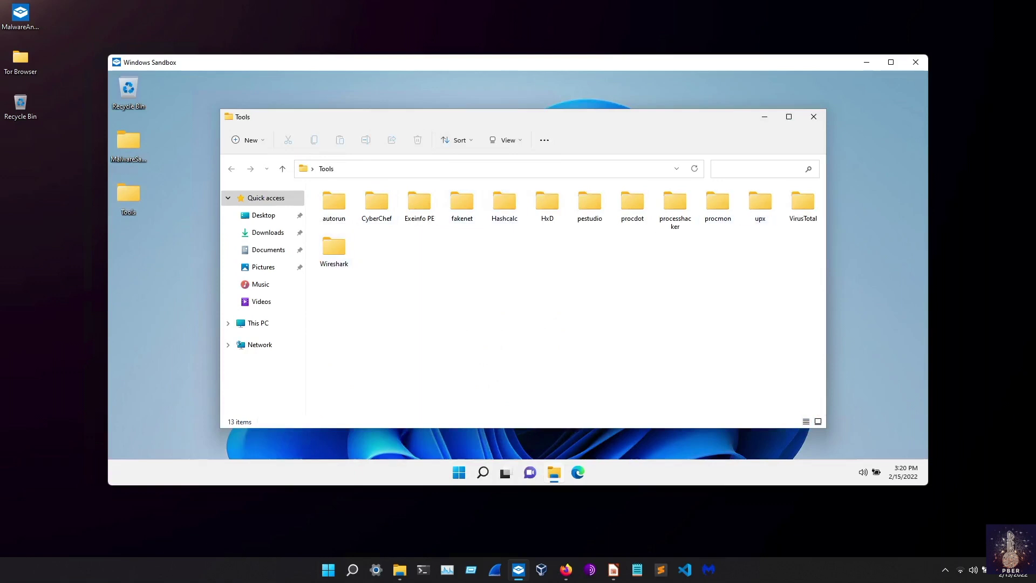
key(super)
Run ipconfig and ping google.com in an administrator Command Prompt, confirming no network access
text(cmd)
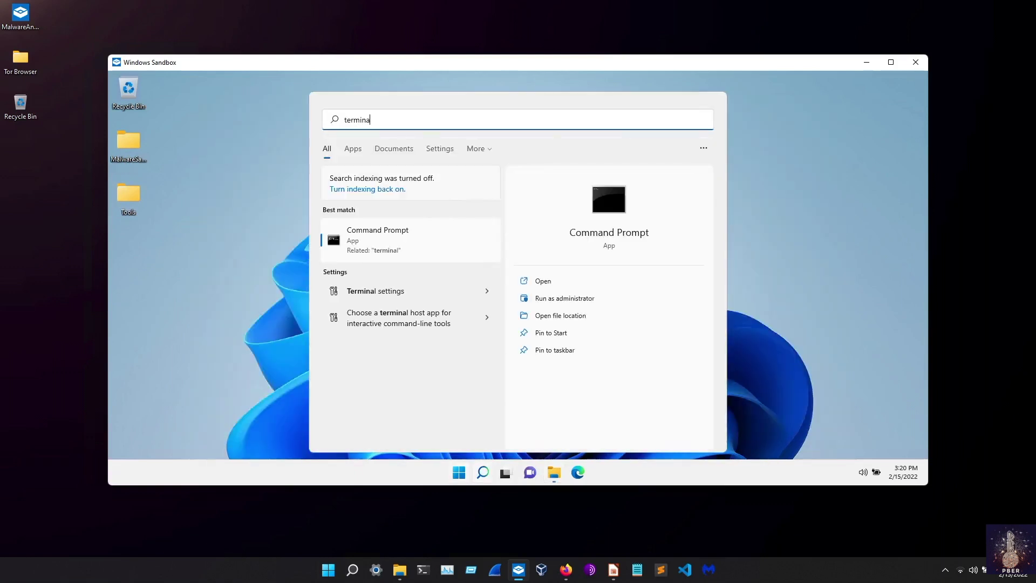
key(ctrl+shift+Return)
text(ipconf)
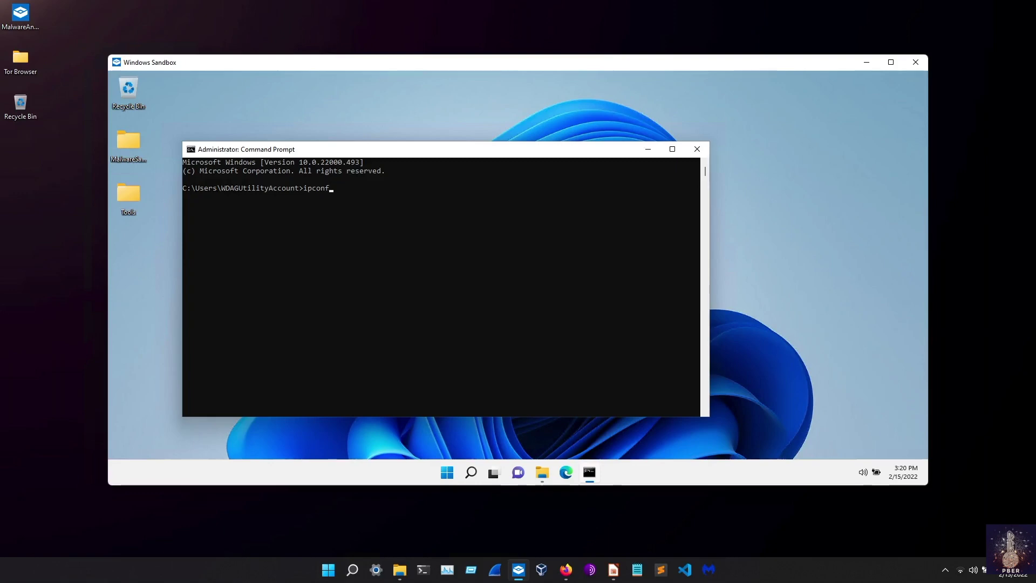
text(ig)
key(Return)
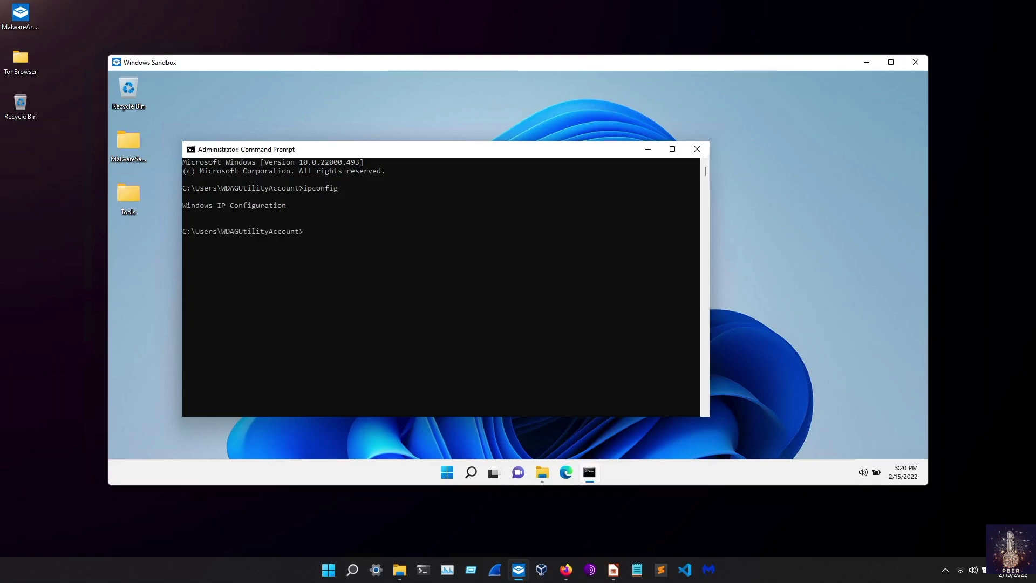
text(ping google.com)
key(Return)
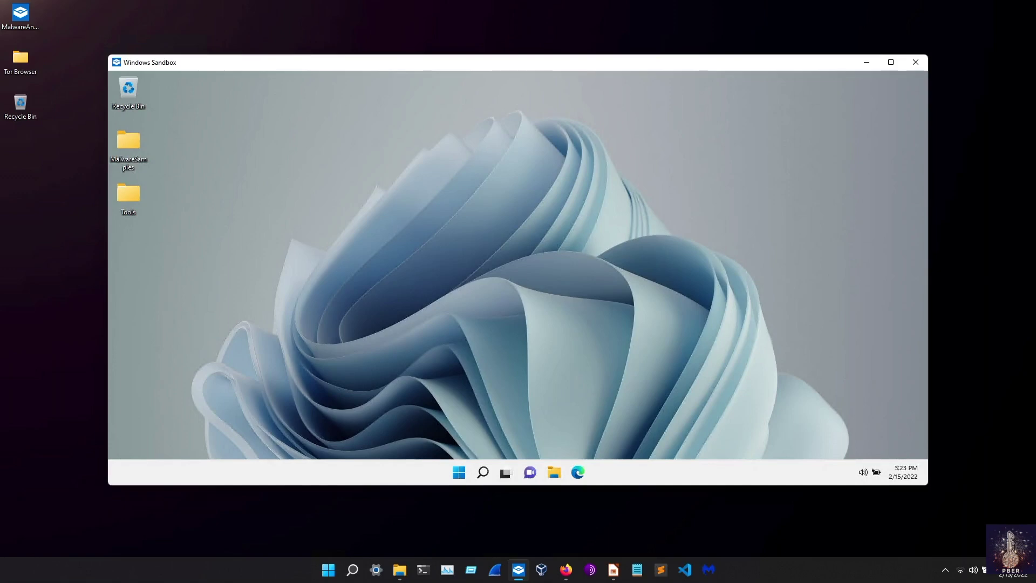
Close Windows Sandbox and accept discarding its contents
click(916, 62)
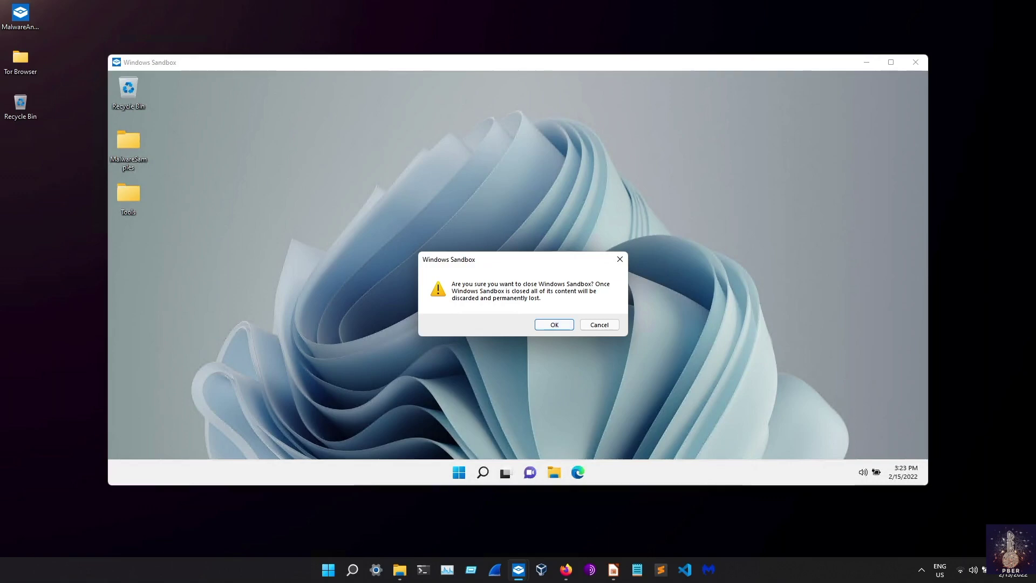
key(Return)
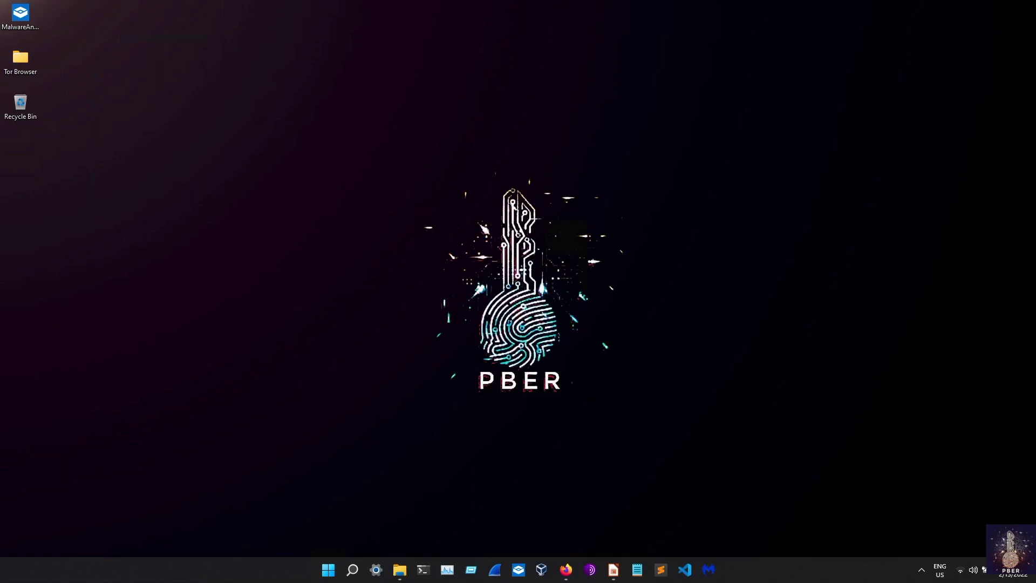
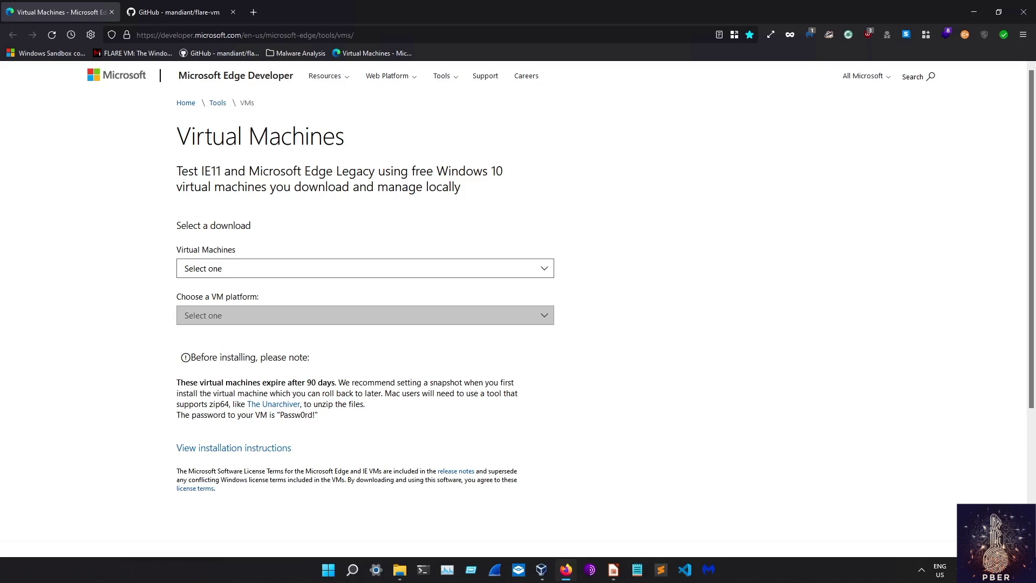
Select the 'MSEdge on Win10 (x64) Stable 1809' virtual machine from the download list
click(365, 268)
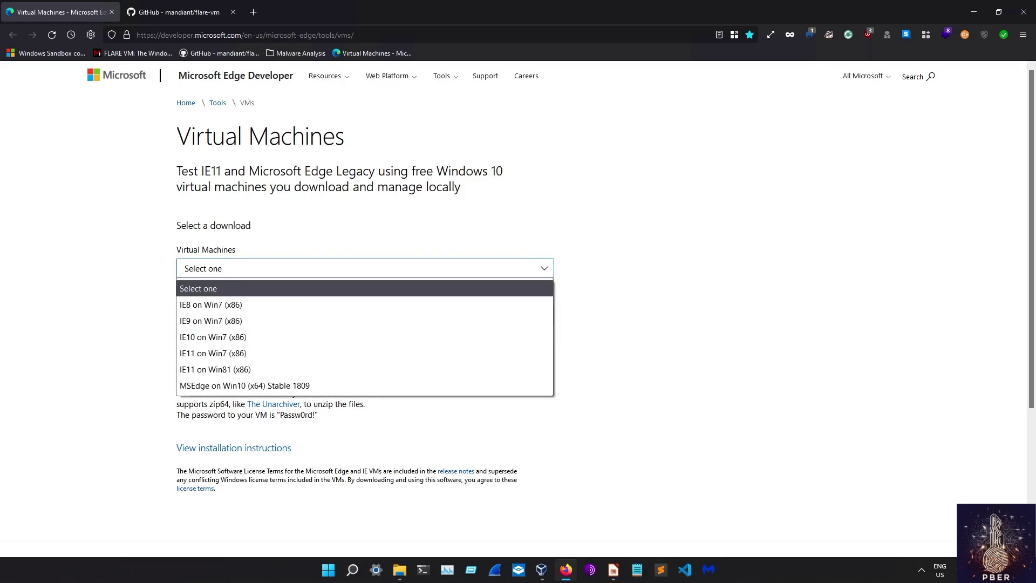
key(Down)
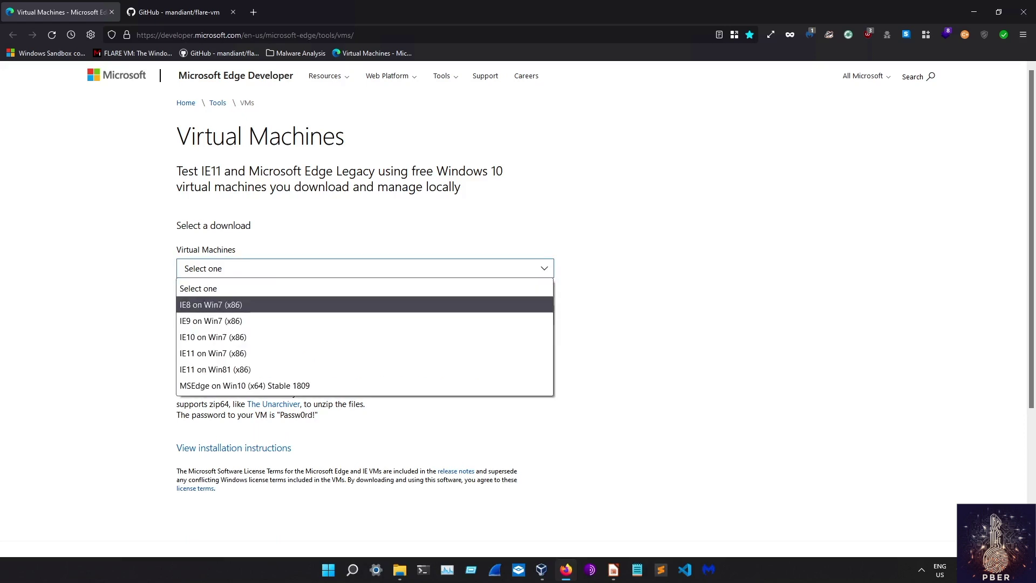
key(Down)
key(Down)
key(Down)
key(Down)
key(Down)
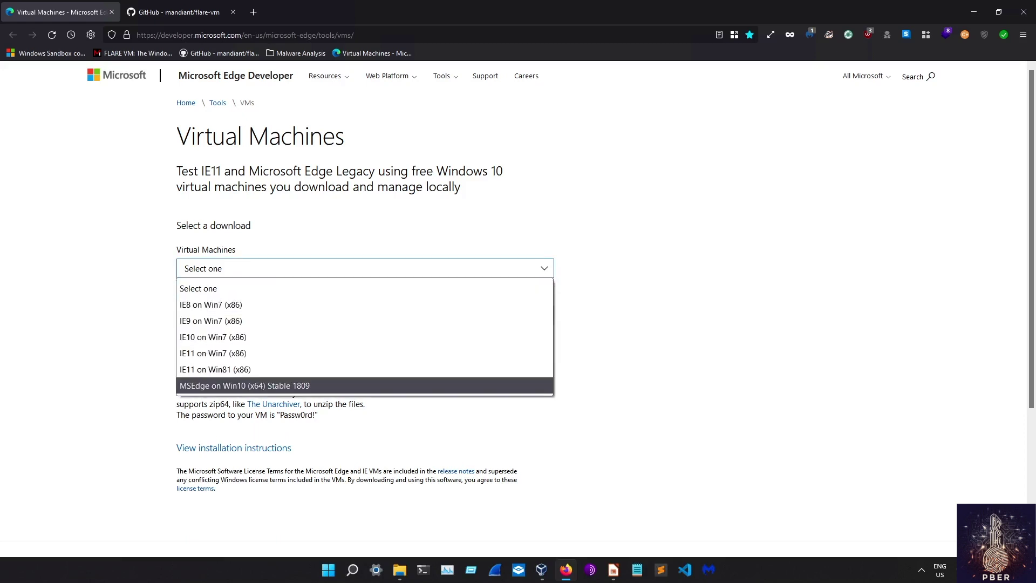
key(Return)
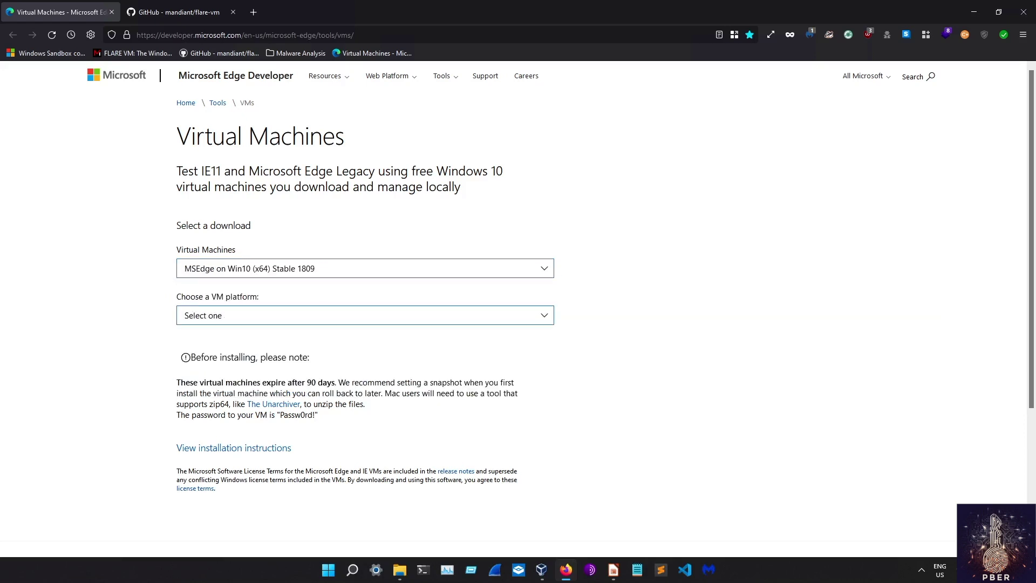
Choose VirtualBox as the VM platform, highlight the VM password, and minimize the browser
key(Tab)
key(alt+Down)
key(Down)
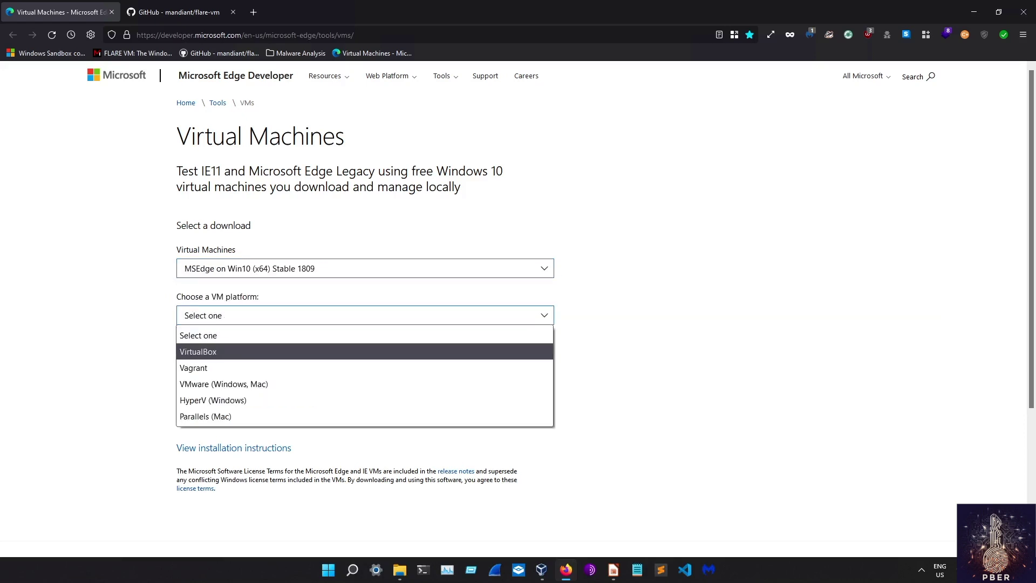
key(Down)
key(Down)
key(Down)
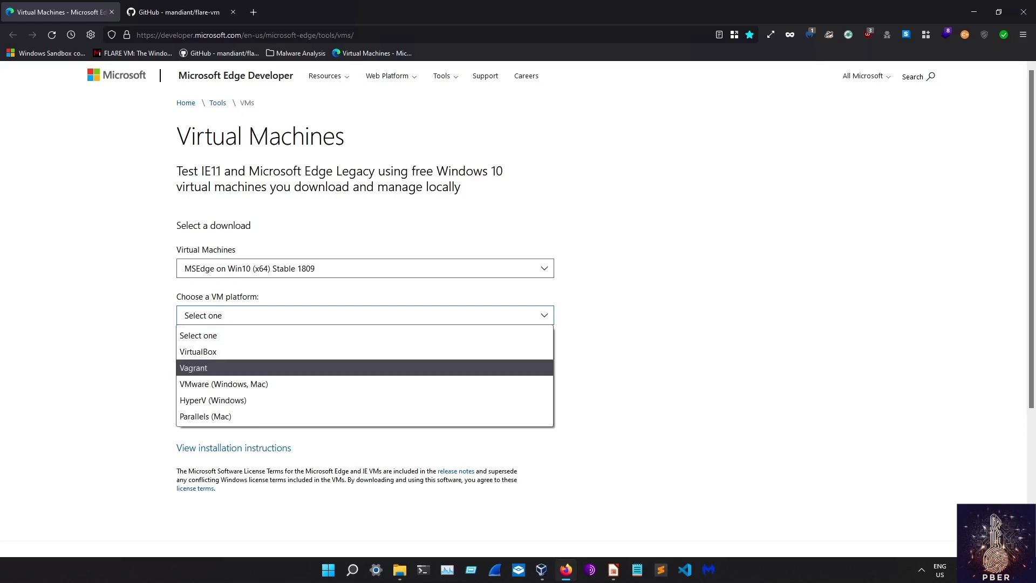
key(Down)
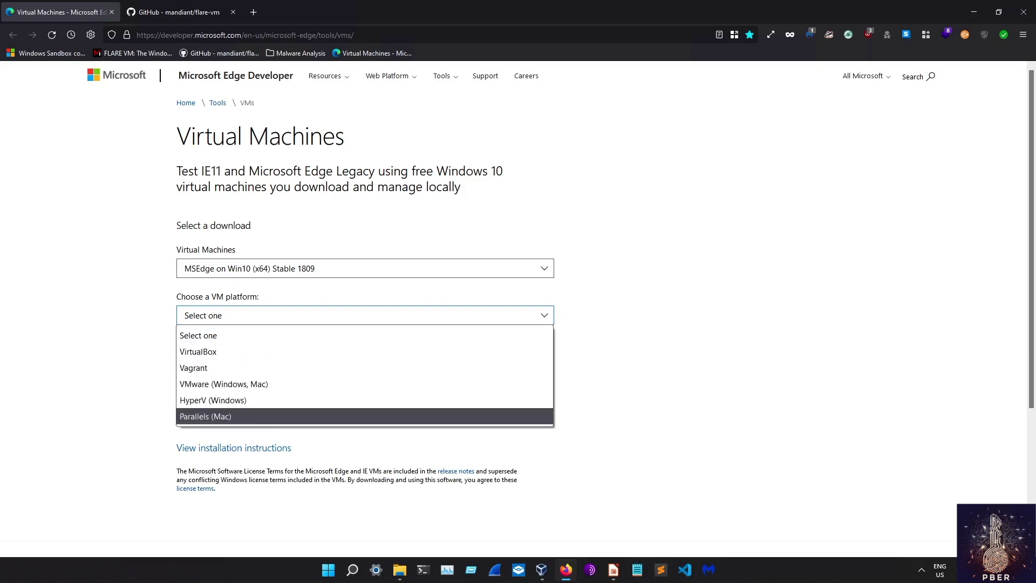
key(Up)
key(Up)
key(Up)
key(Up)
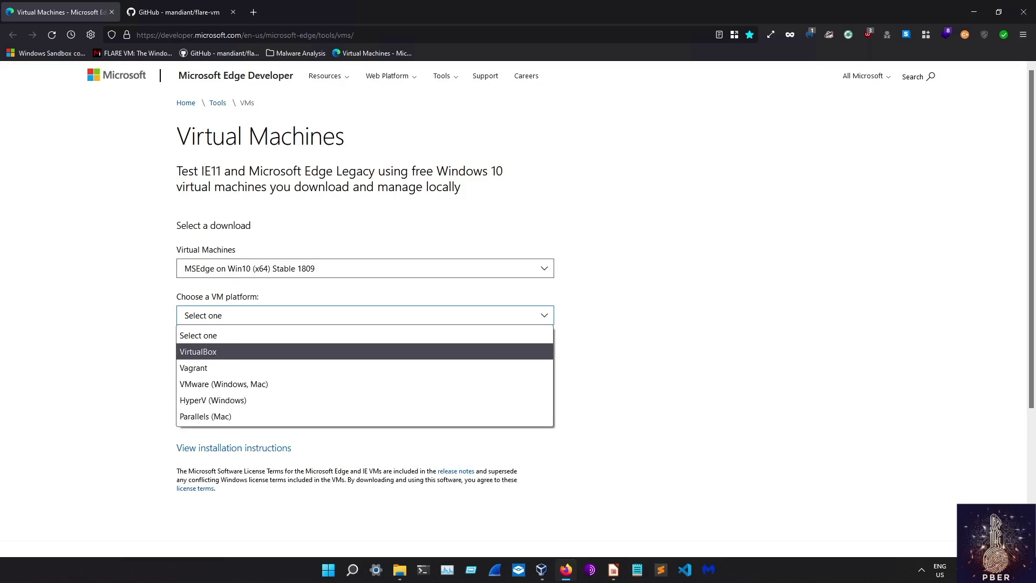
key(Return)
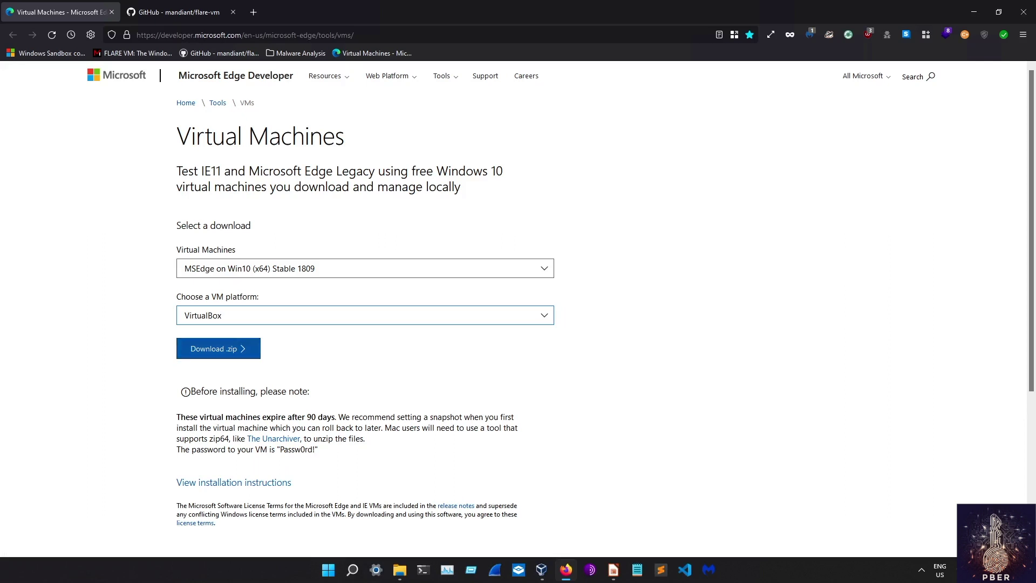
drag(280, 449, 315, 450)
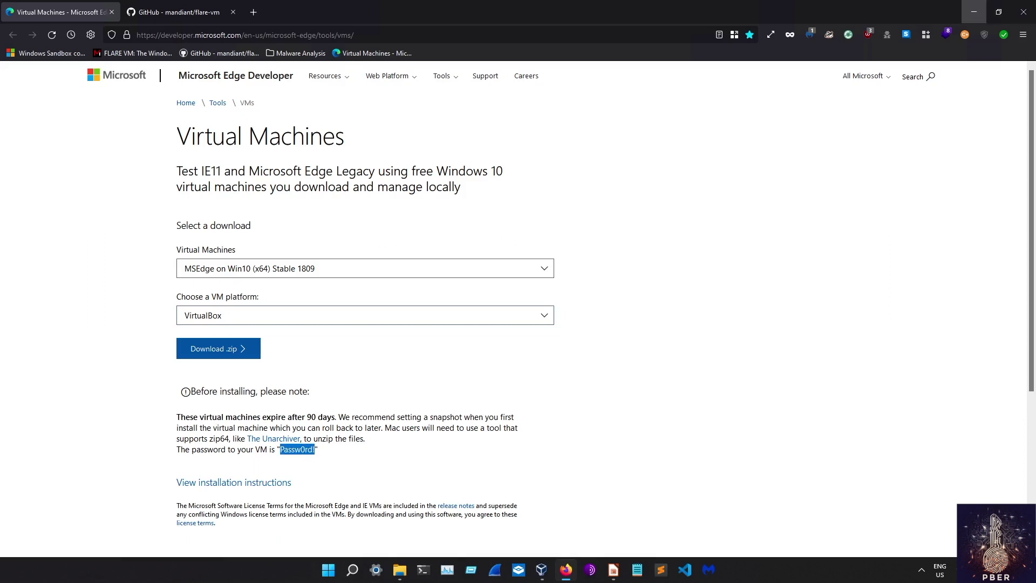
click(974, 12)
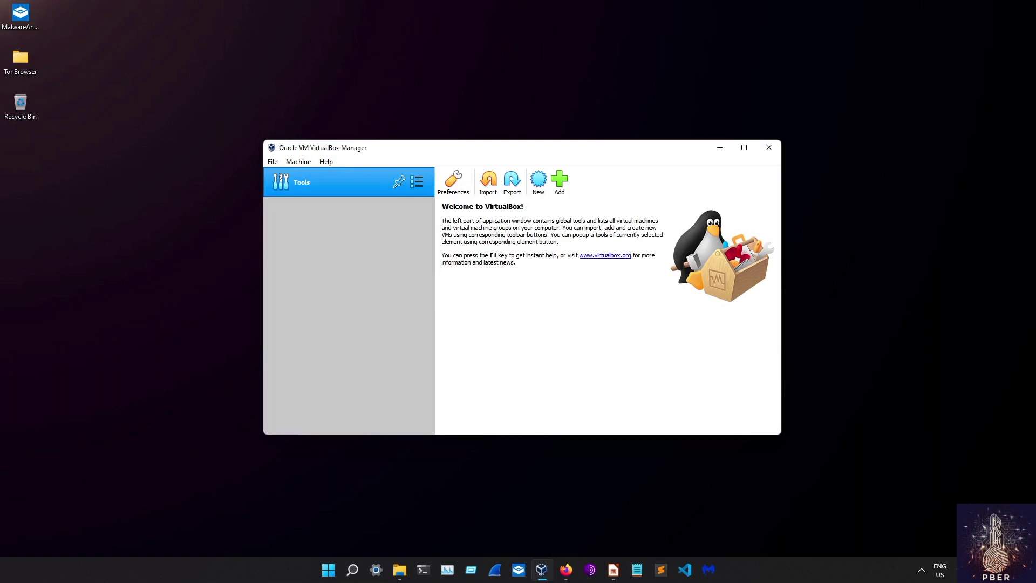
Start Import Appliance with MSEdge - Win10.ova from Downloads and advance to its settings
key(alt+f)
key(Down)
key(Return)
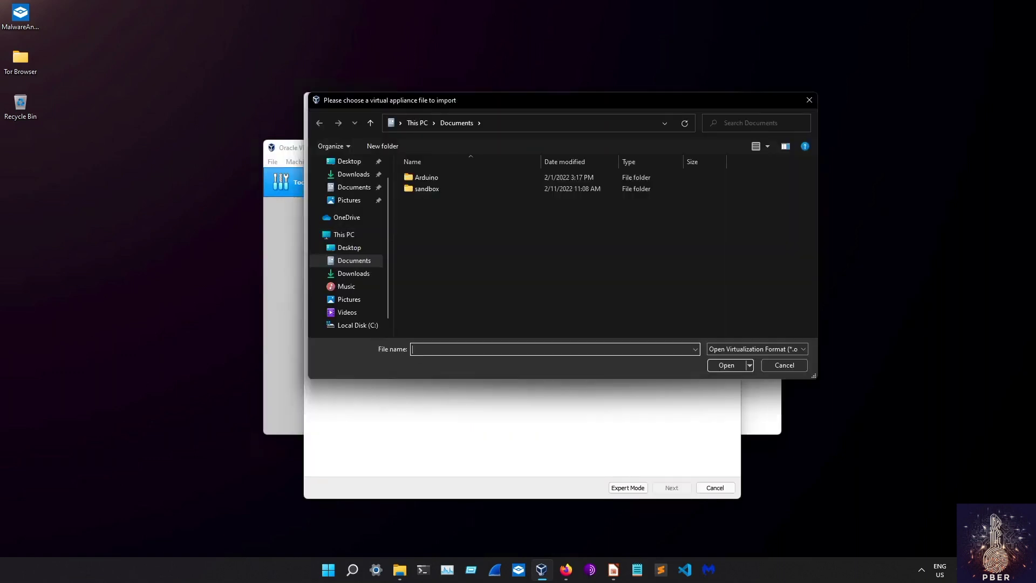
click(354, 174)
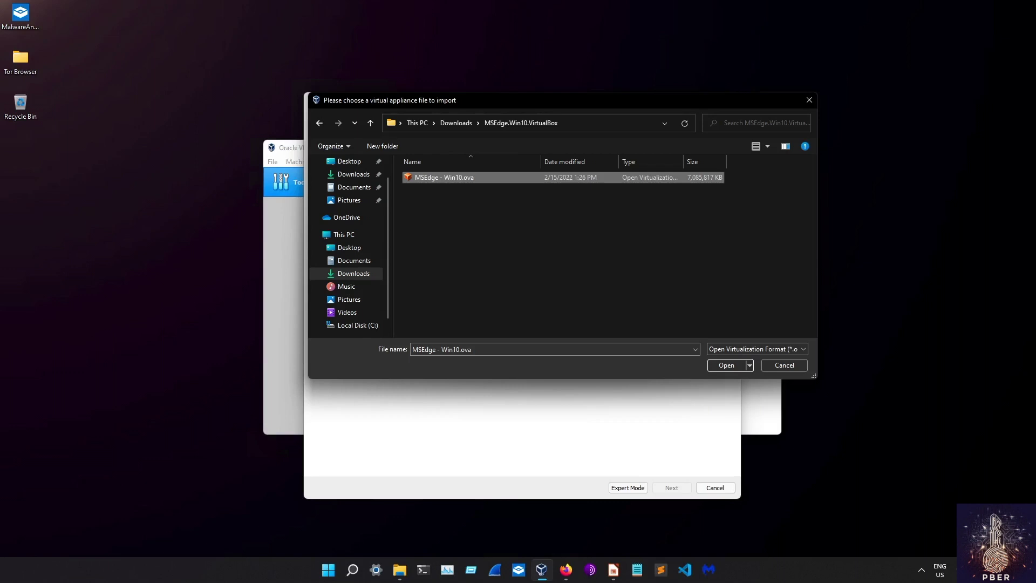
key(Return)
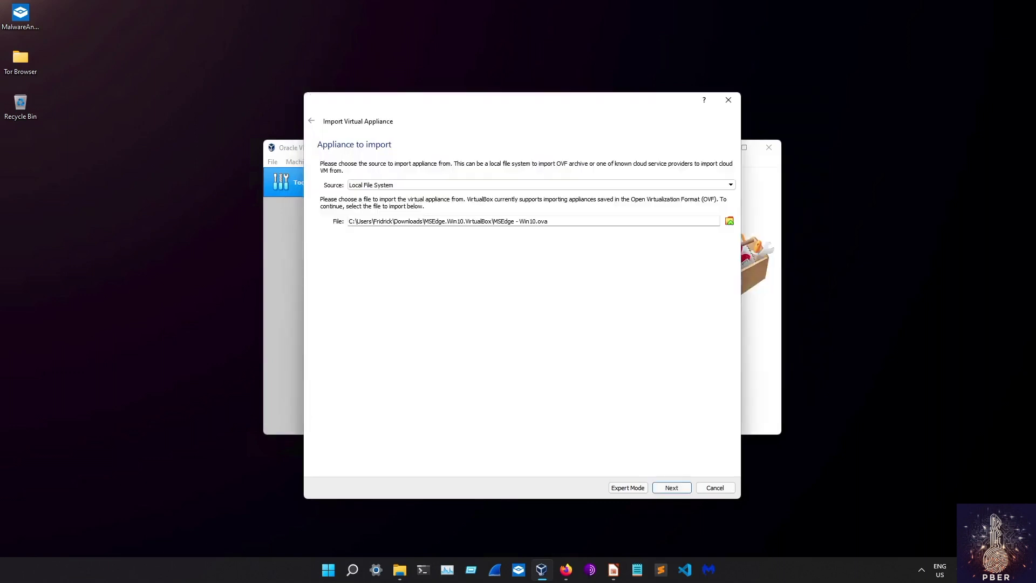
key(Return)
Name the appliance FlareVM, set 2 CPUs, and import it
click(442, 200)
double_click(443, 199)
key(BackSpace)
text(FlareVM)
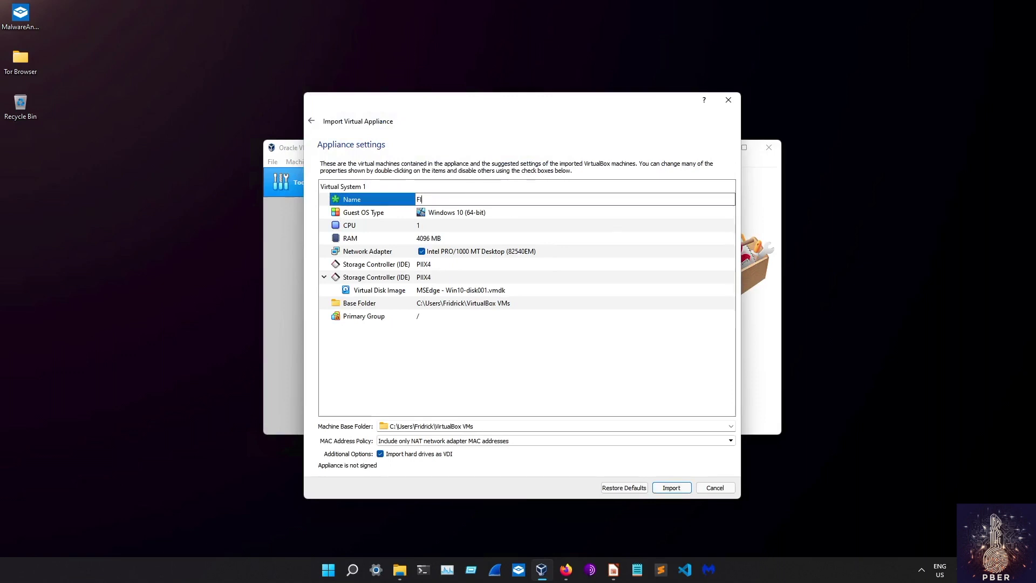
double_click(432, 225)
text(2)
key(Return)
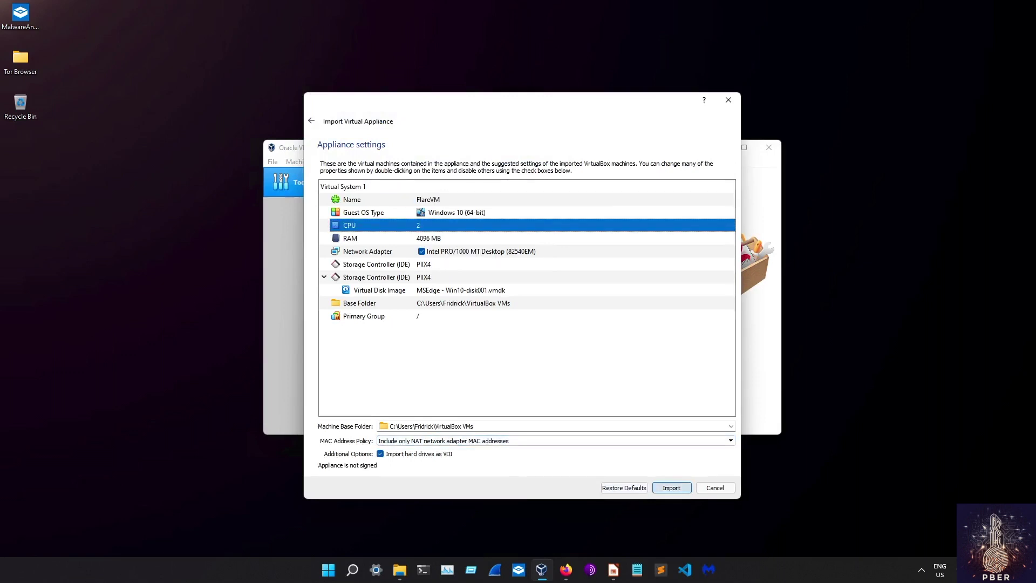
click(671, 487)
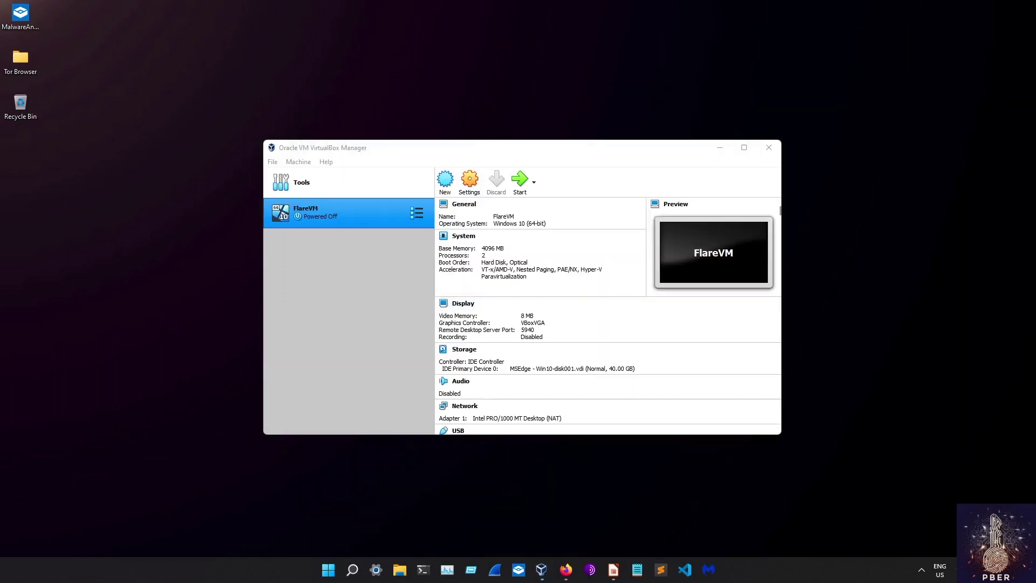
Start FlareVM and save the flare-vm repository as flare-vm-master.zip
click(520, 181)
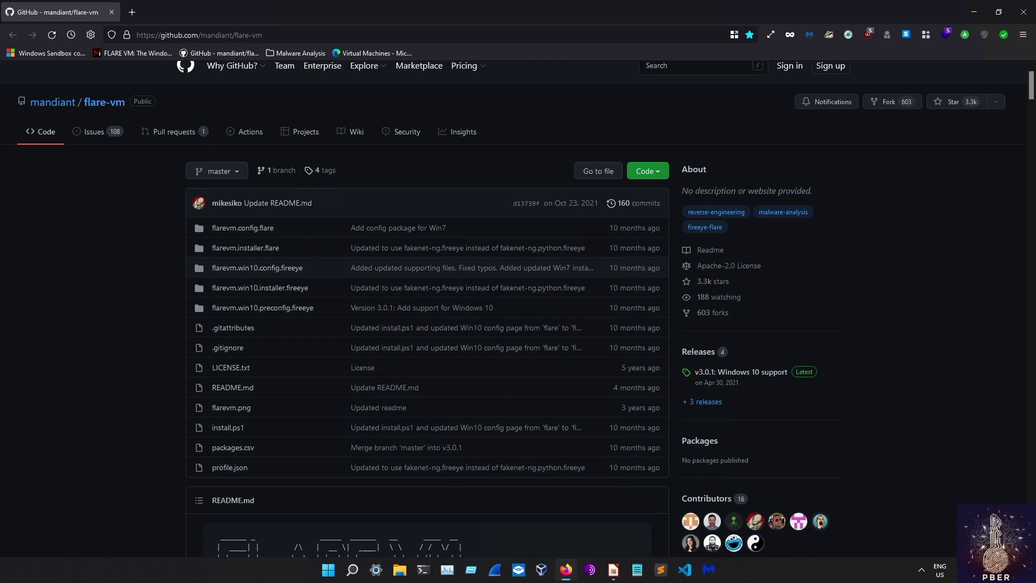
click(648, 171)
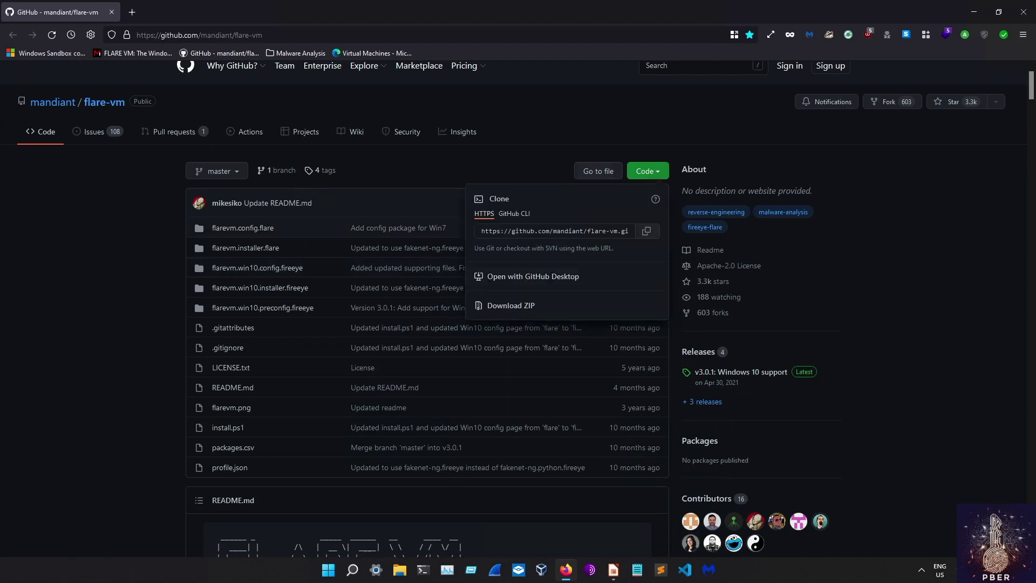
click(511, 306)
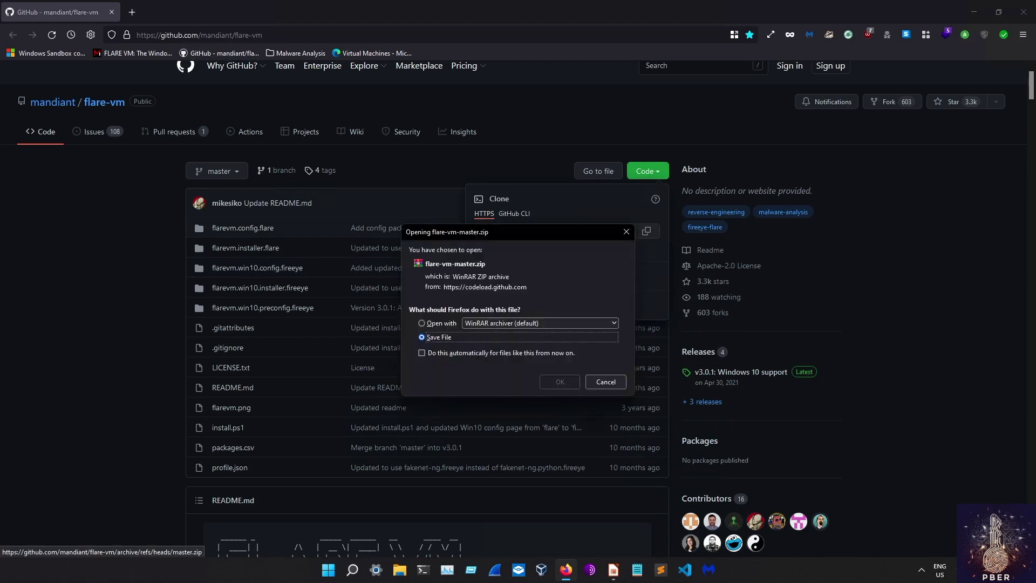
key(Return)
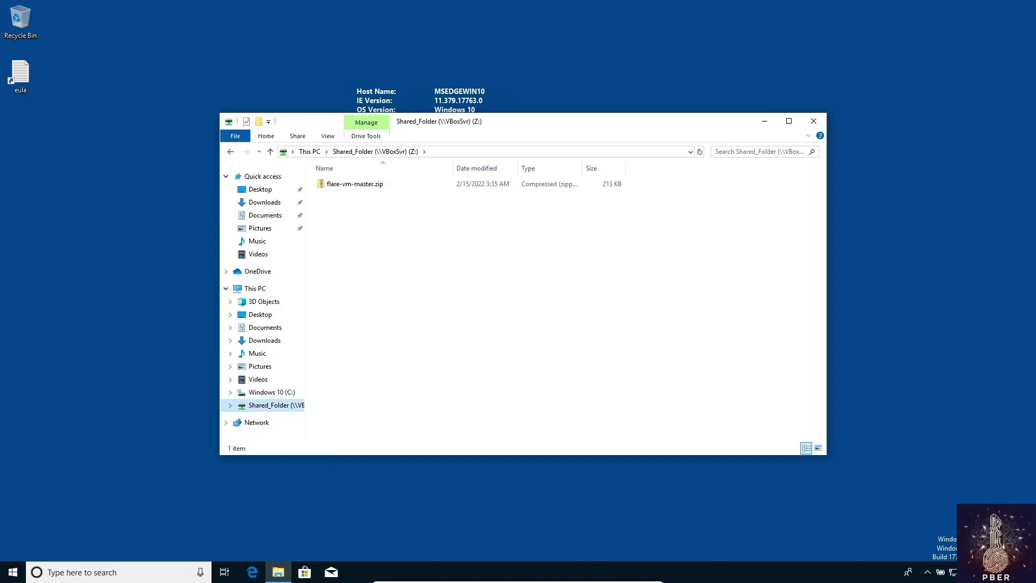
Copy flare-vm-master.zip from the shared folder into Downloads
click(355, 184)
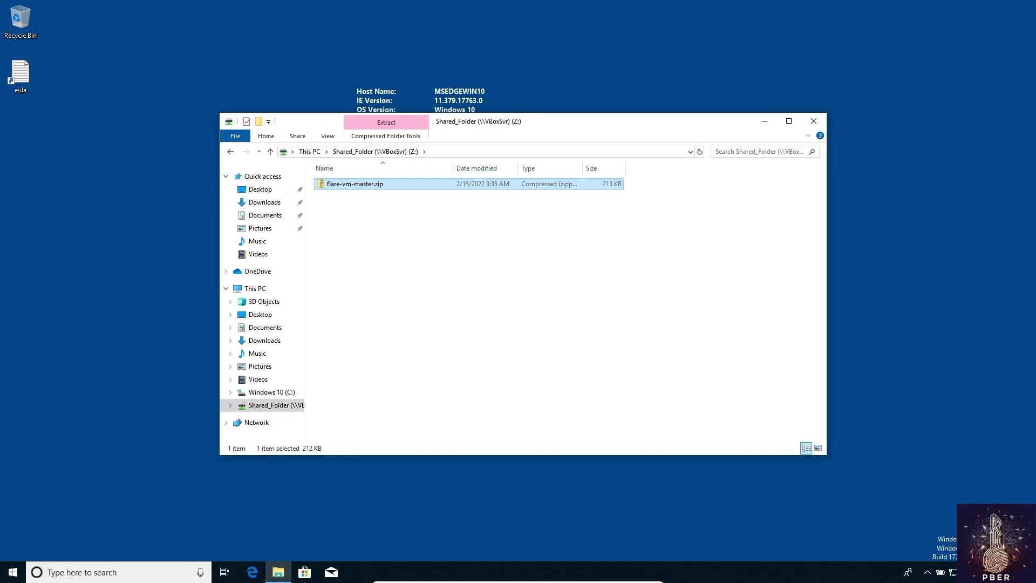
right_click(338, 184)
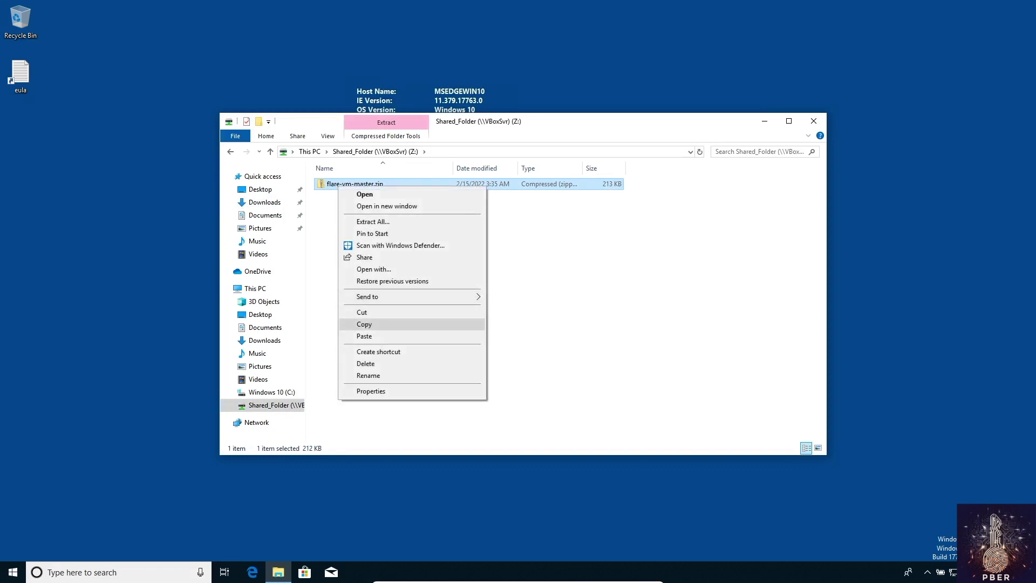
click(365, 324)
click(265, 202)
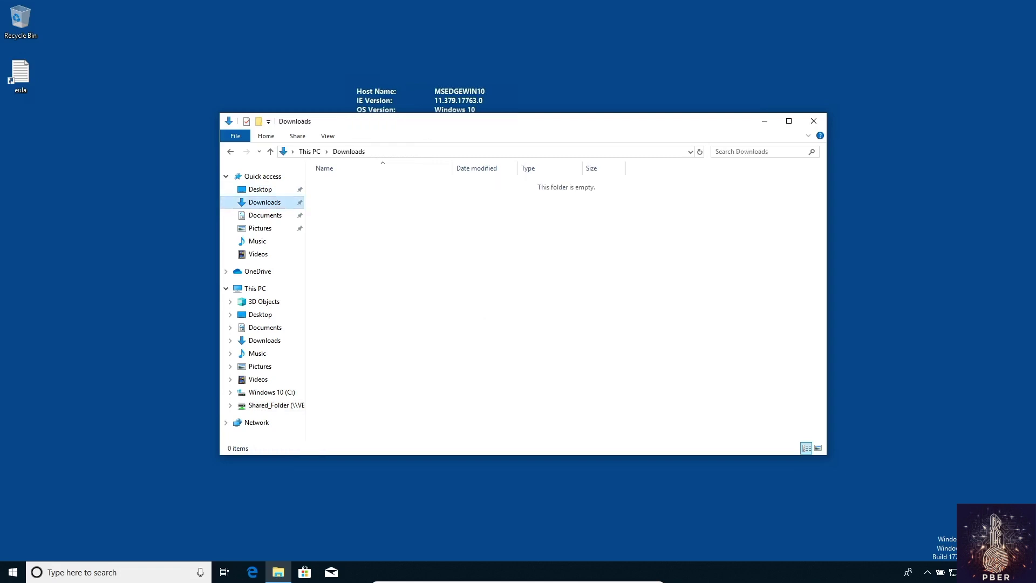
right_click(379, 215)
click(406, 289)
Extract All of flare-vm-master.zip into flare-vm-master, then minimize the extracted folder window
right_click(357, 184)
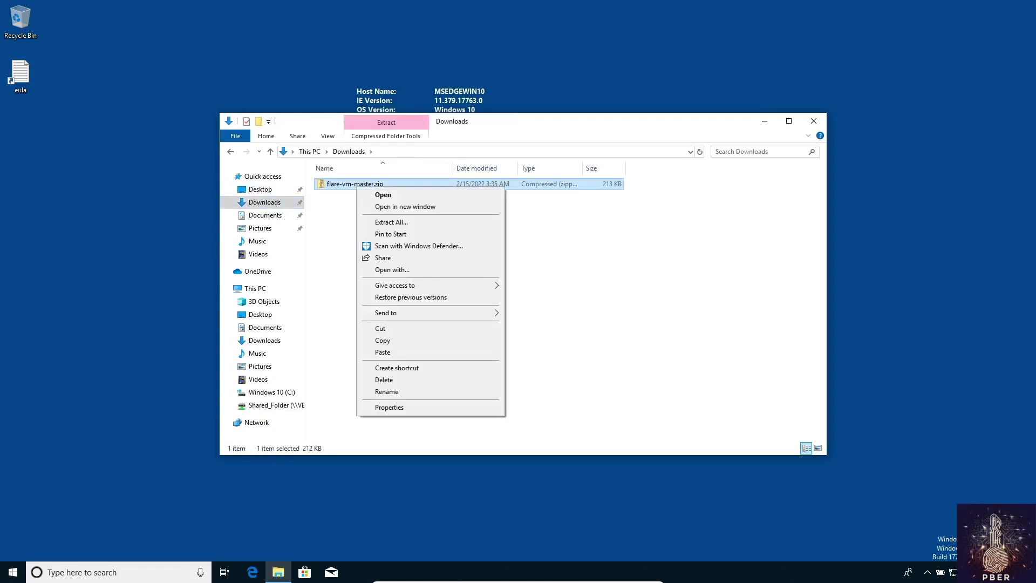
click(378, 221)
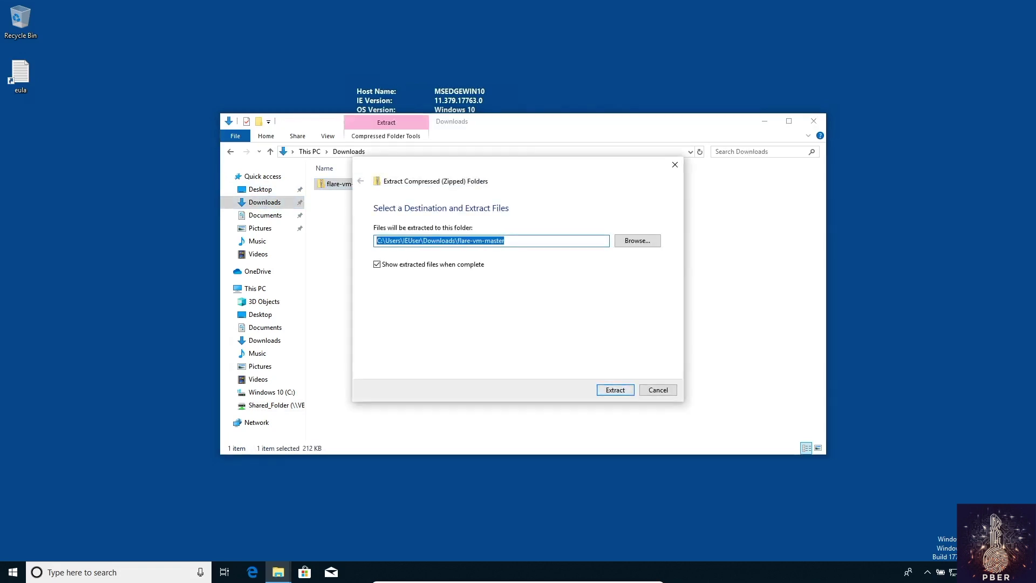
key(Return)
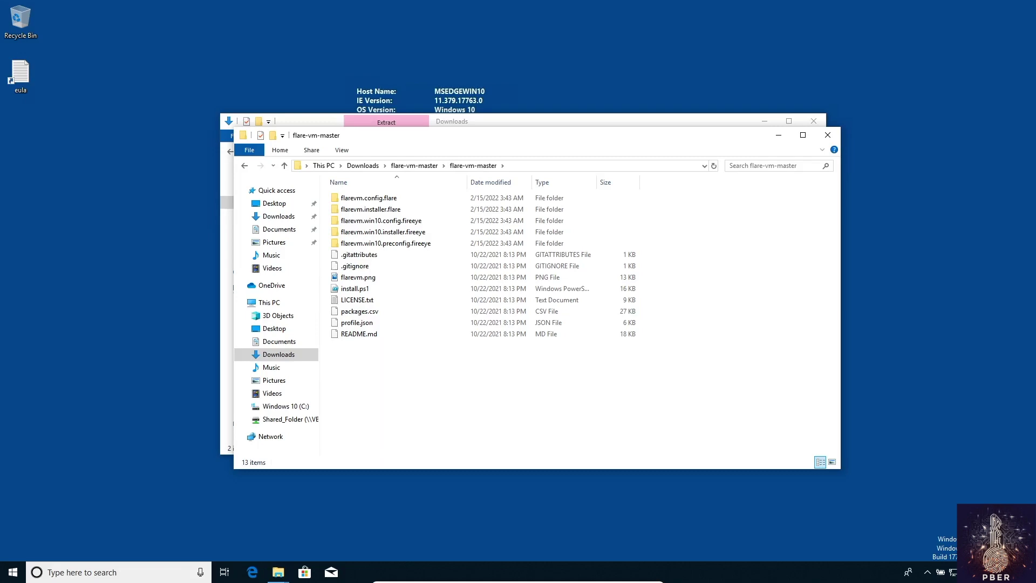
click(779, 135)
Open Windows Security's Virus & threat protection settings from the notification area
click(764, 121)
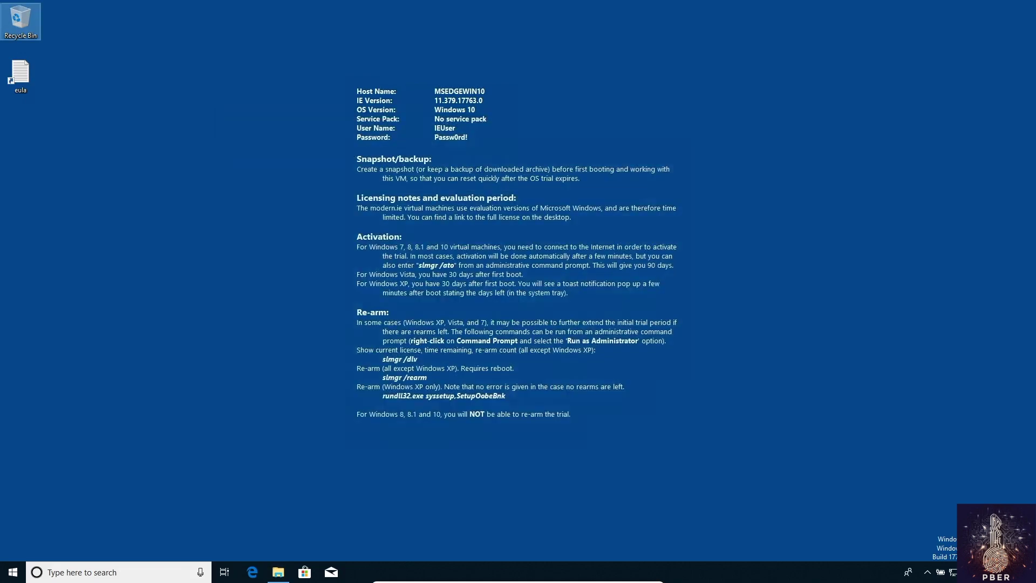
click(928, 573)
click(917, 529)
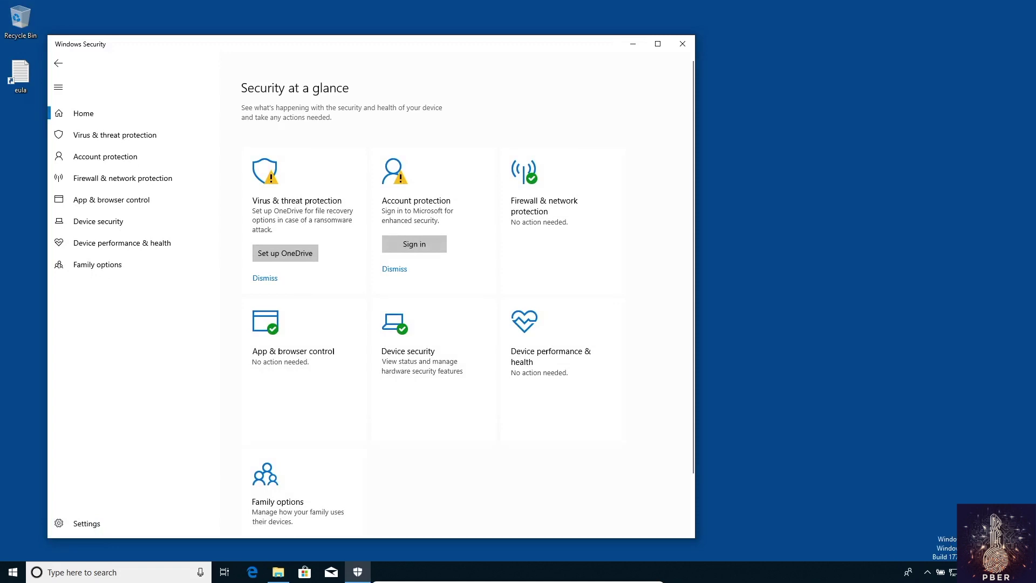
drag(434, 44, 551, 38)
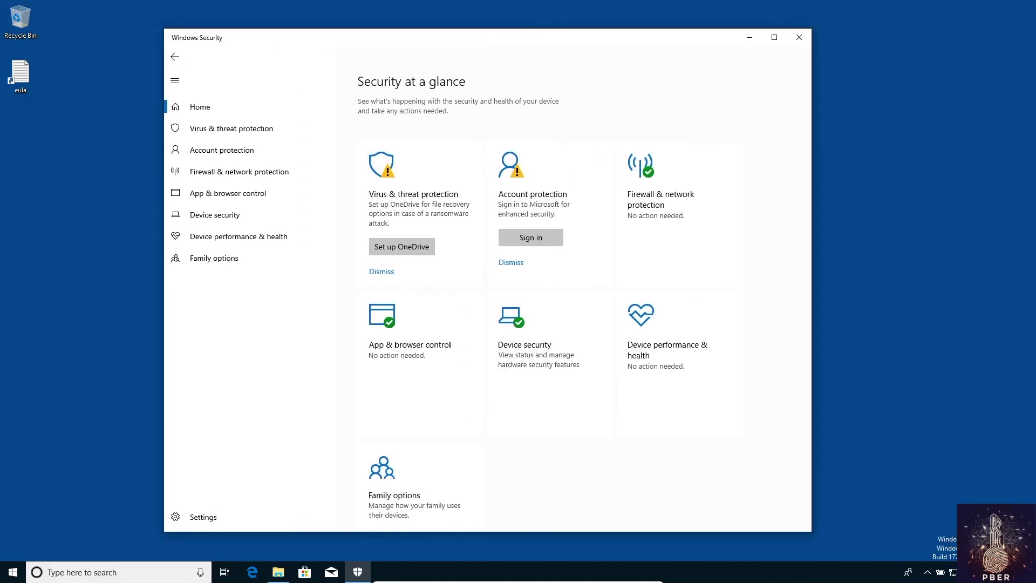
click(410, 205)
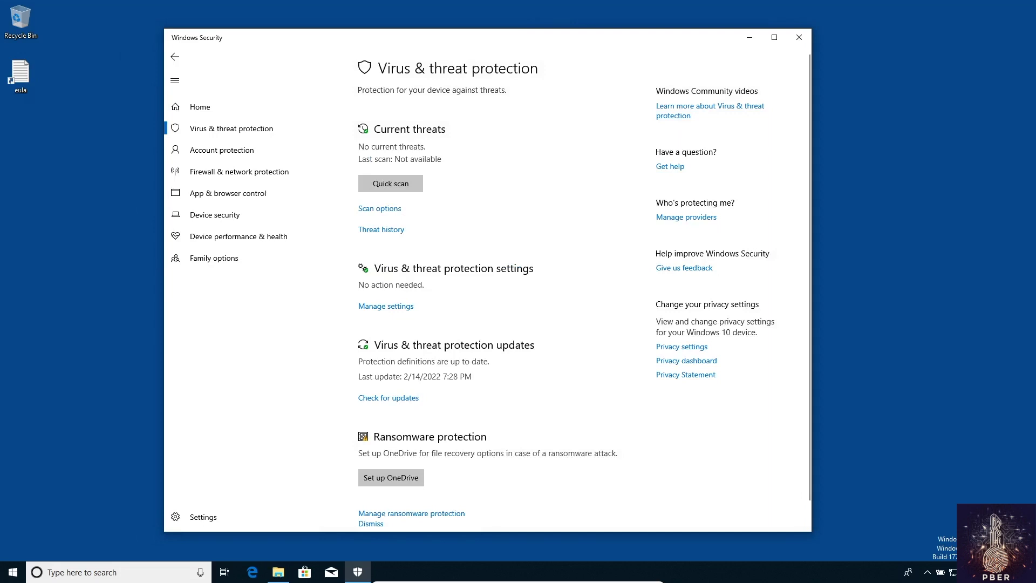
click(386, 306)
Turn off real-time, cloud-delivered protection and automatic sample submission, then begin adding an exclusion
click(370, 202)
click(463, 353)
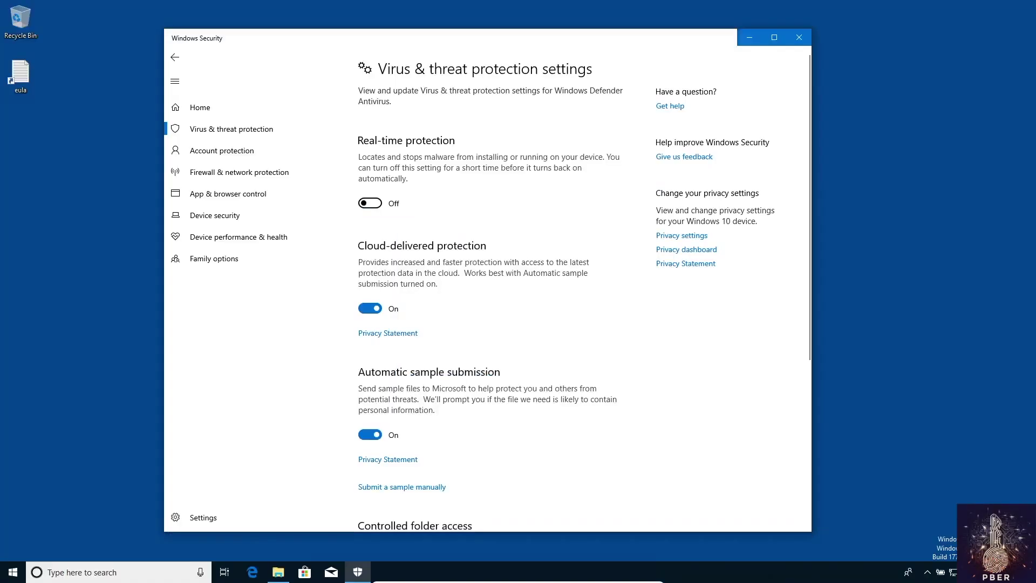
click(370, 329)
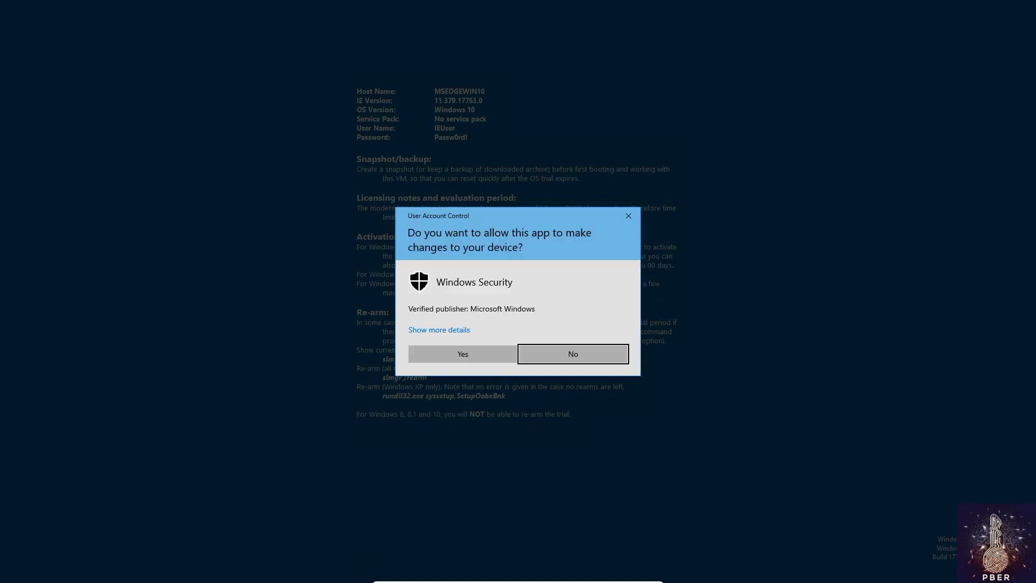
click(463, 354)
scroll(486, 281, down, 5)
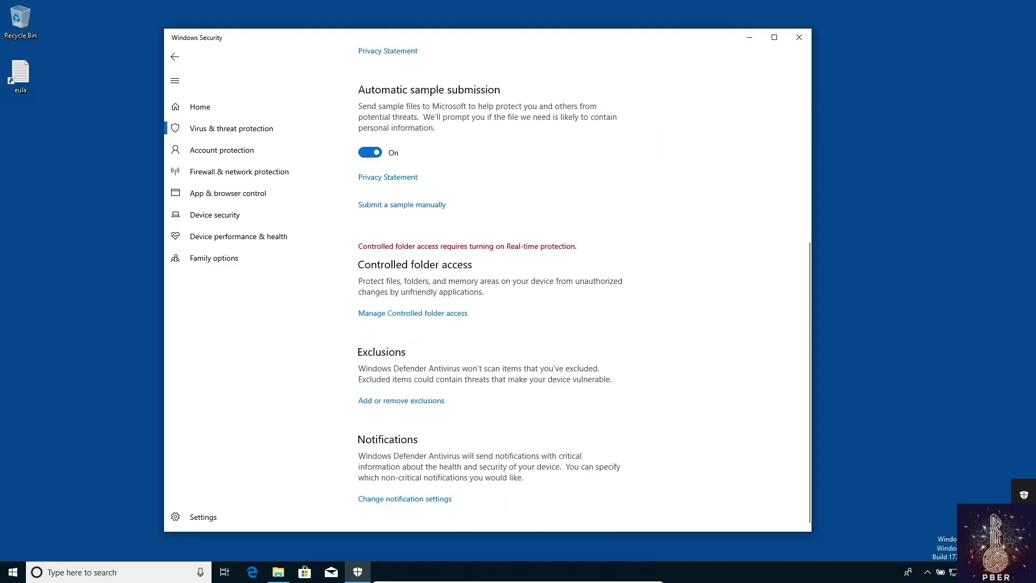
click(370, 152)
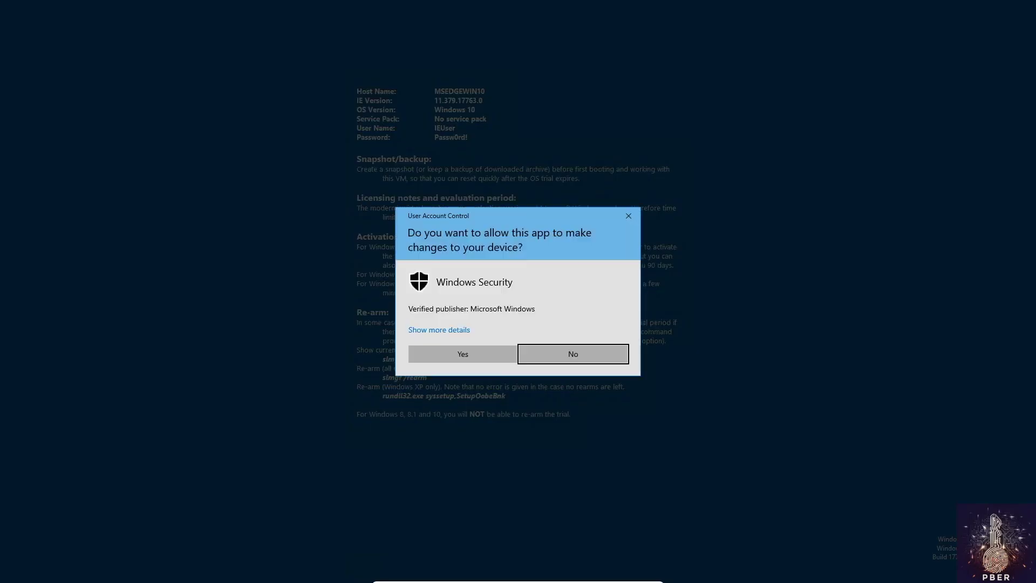
click(462, 354)
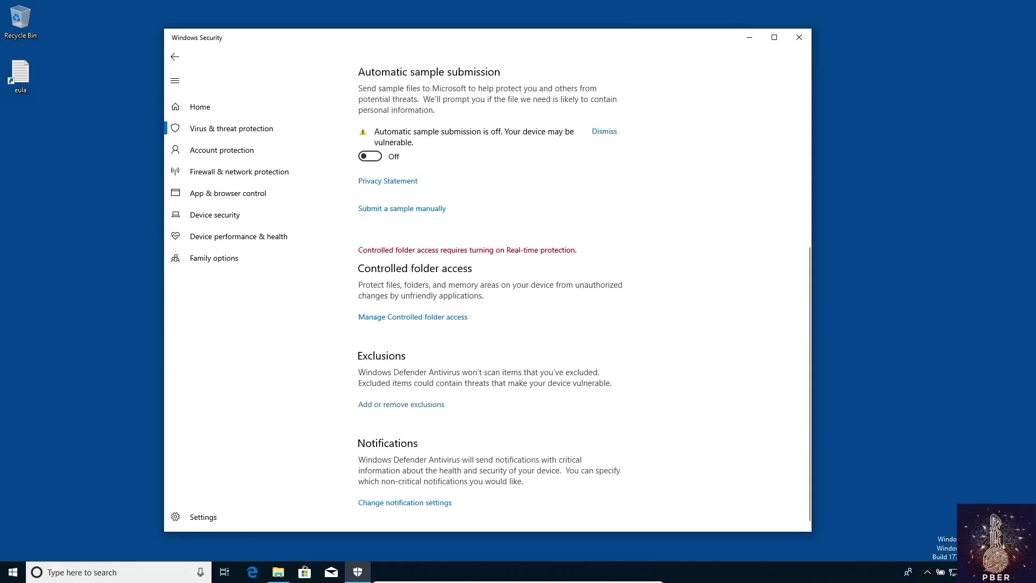
click(401, 404)
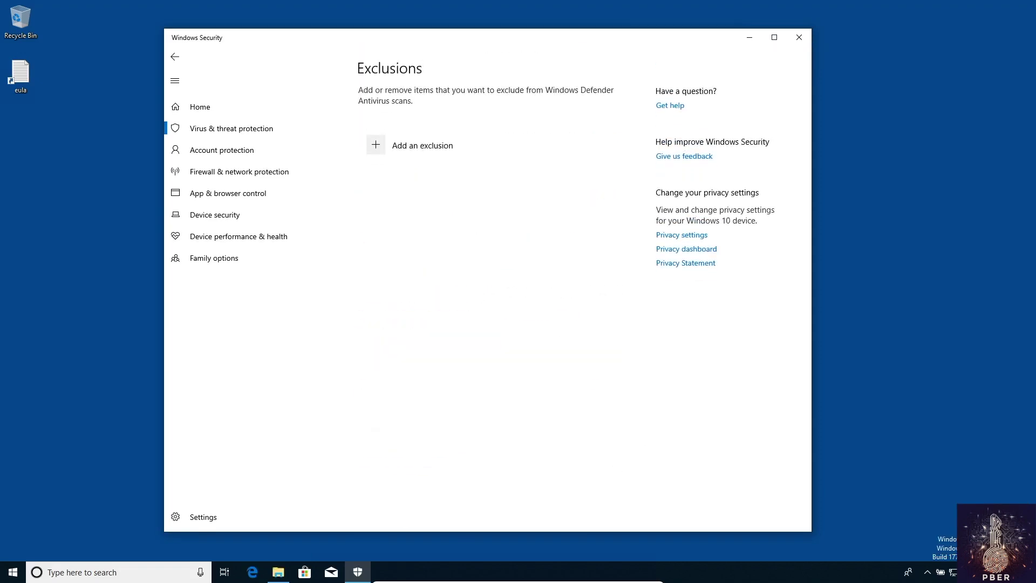
click(416, 145)
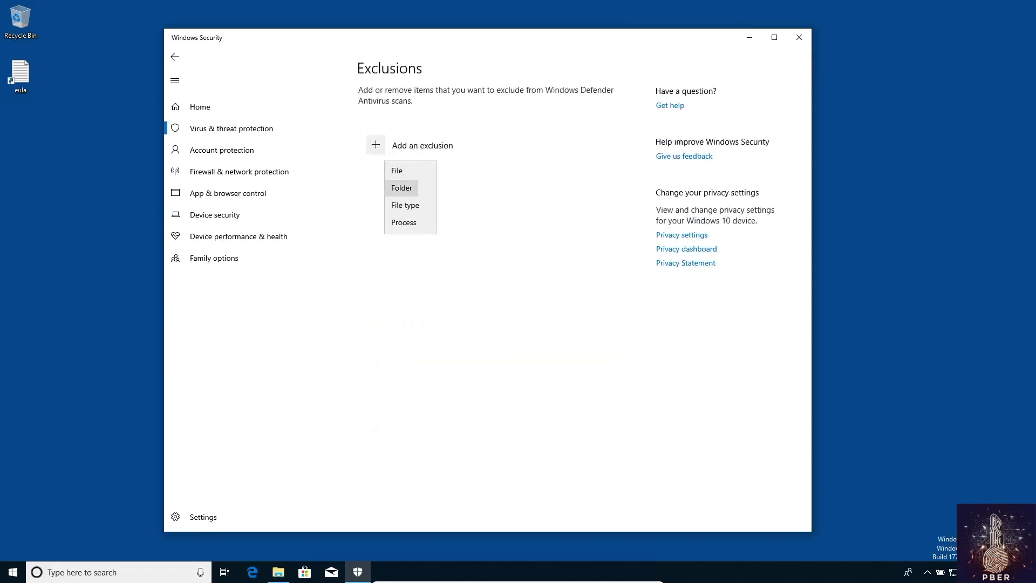
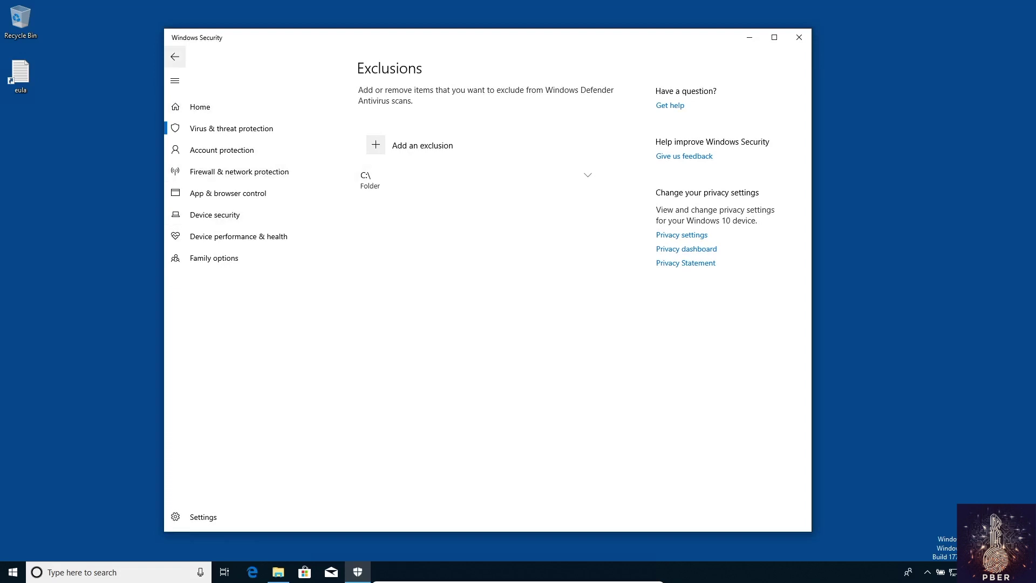
Confirm real-time, cloud-delivered and sample submission protection are Off, then close Windows Security
click(174, 57)
scroll(486, 281, up, 5)
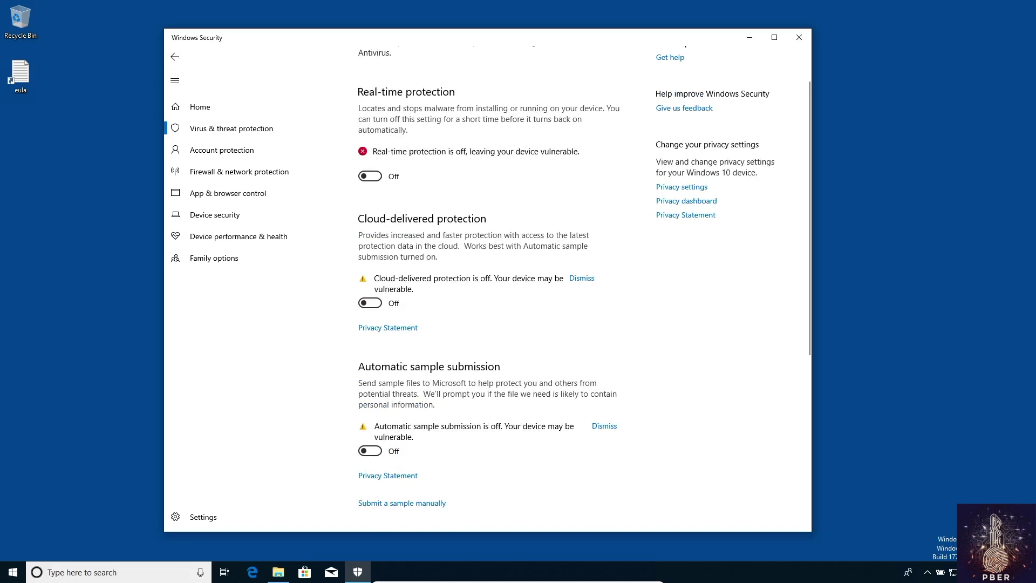
click(800, 37)
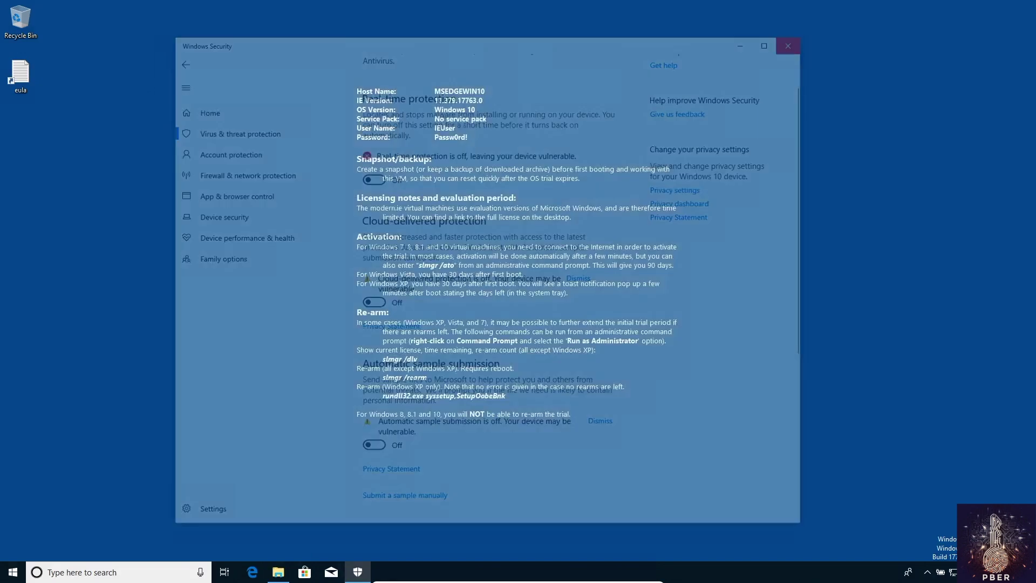
Launch Windows PowerShell as administrator from the Start search
click(81, 572)
text(powersheel)
key(shift+F10)
key(Down)
key(Return)
key(Left)
key(Return)
Run Set-ExecutionPolicy Unrestricted and confirm the change with y
text(Set-Exec)
key(Tab)
text(unres)
key(Tab)
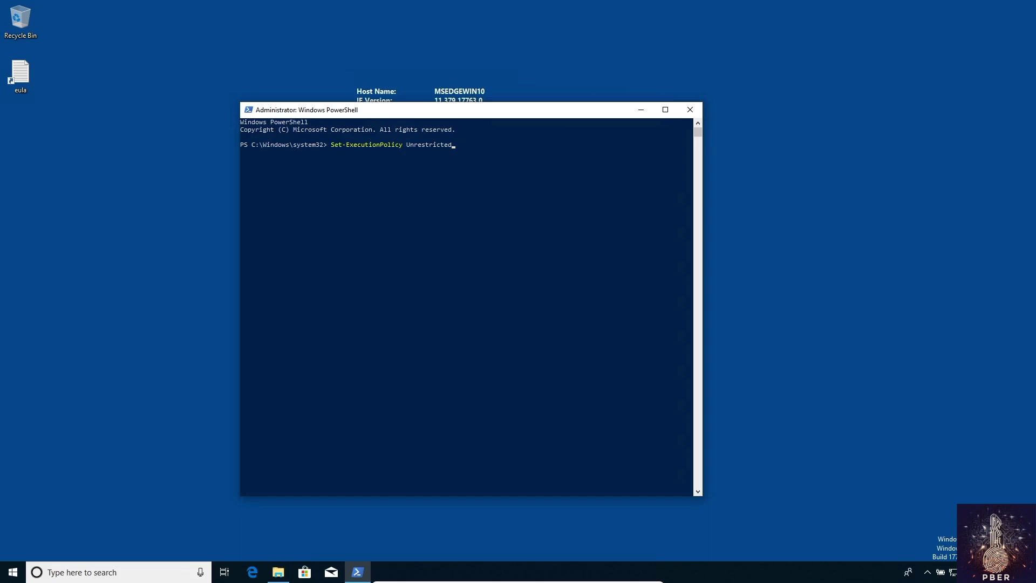
key(Return)
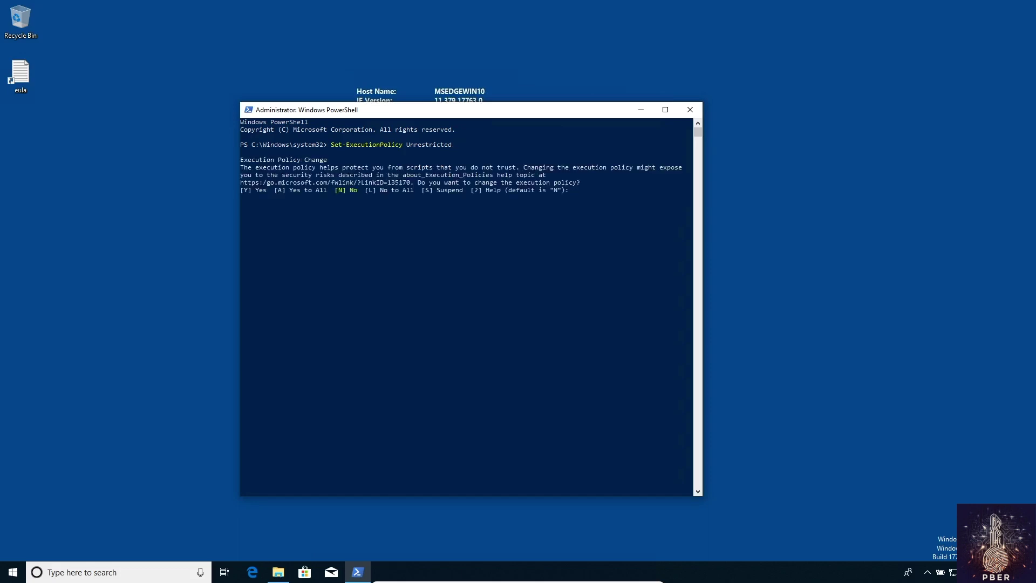
text(y)
Copy the flare-vm-master folder path from Explorer and return to the PowerShell console
key(alt+Tab)
click(393, 165)
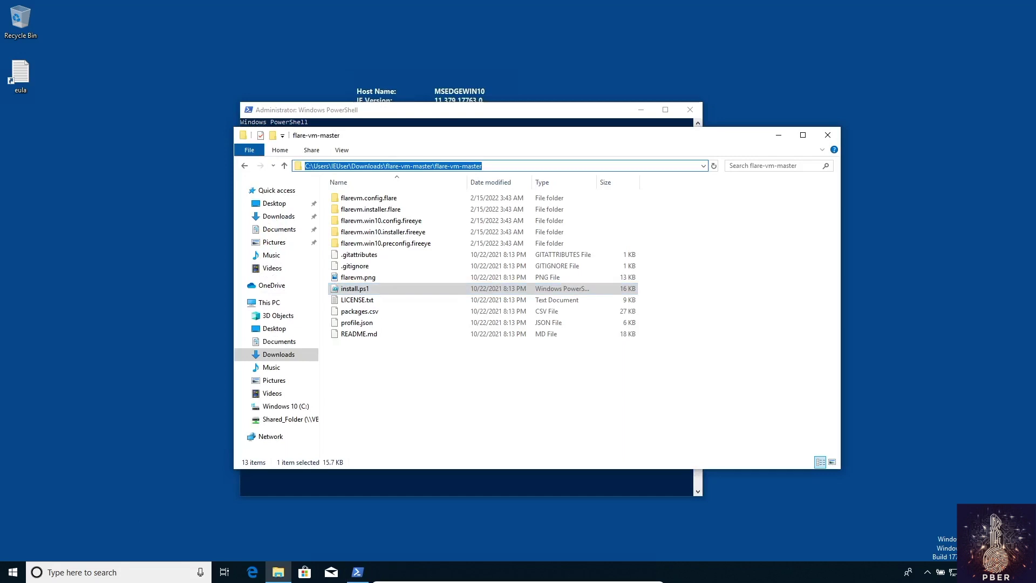
right_click(475, 166)
click(498, 201)
key(alt+Tab)
click(351, 212)
key(Escape)
Change into the flare-vm-master folder and list its files with dir
text(cd)
key(ctrl+v)
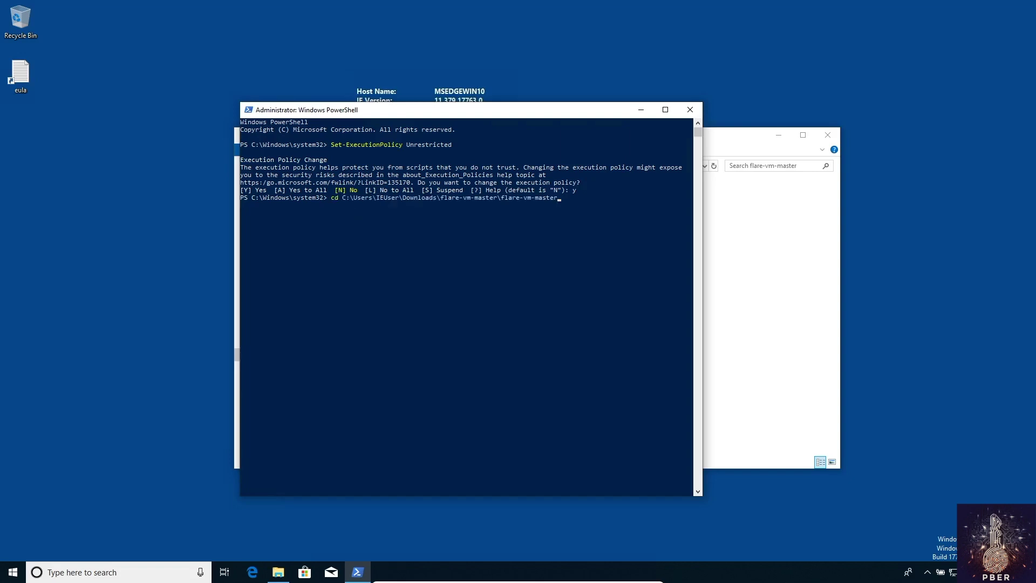
key(Return)
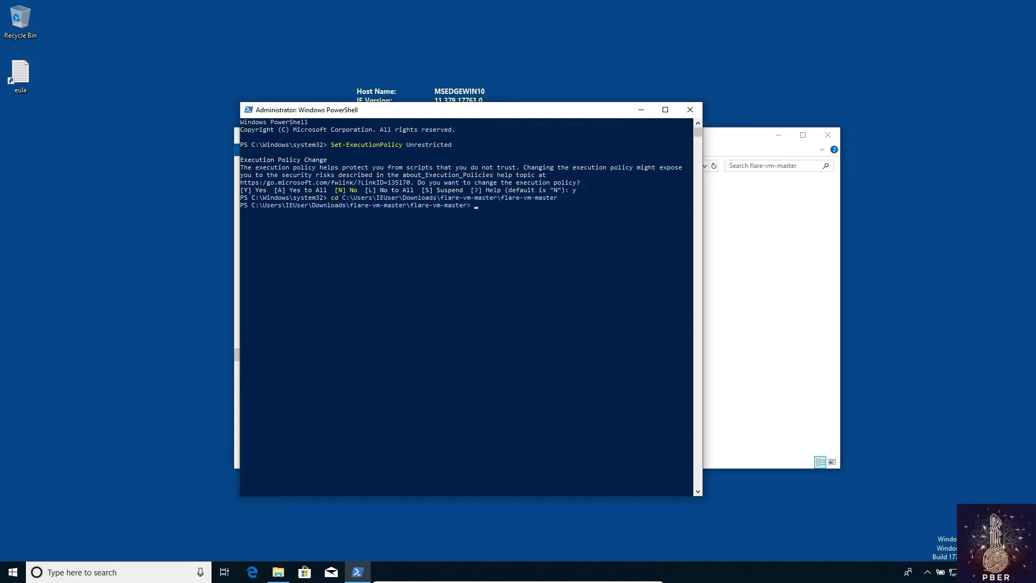
text(dir)
key(Return)
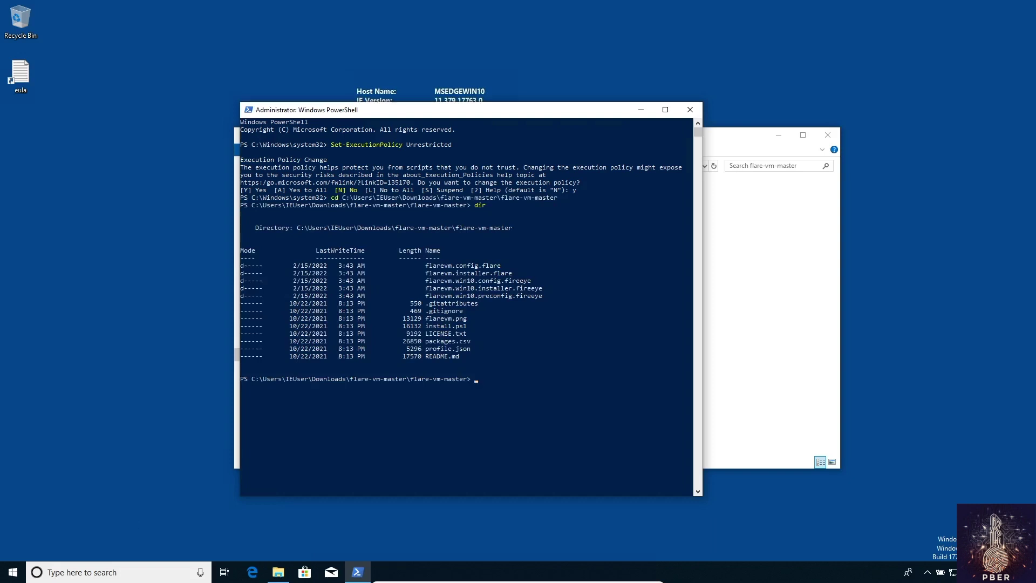
Run .\install.ps1, accept the low disk space warning, and enter the account password
click(511, 379)
text(.\install.ps1)
key(Return)
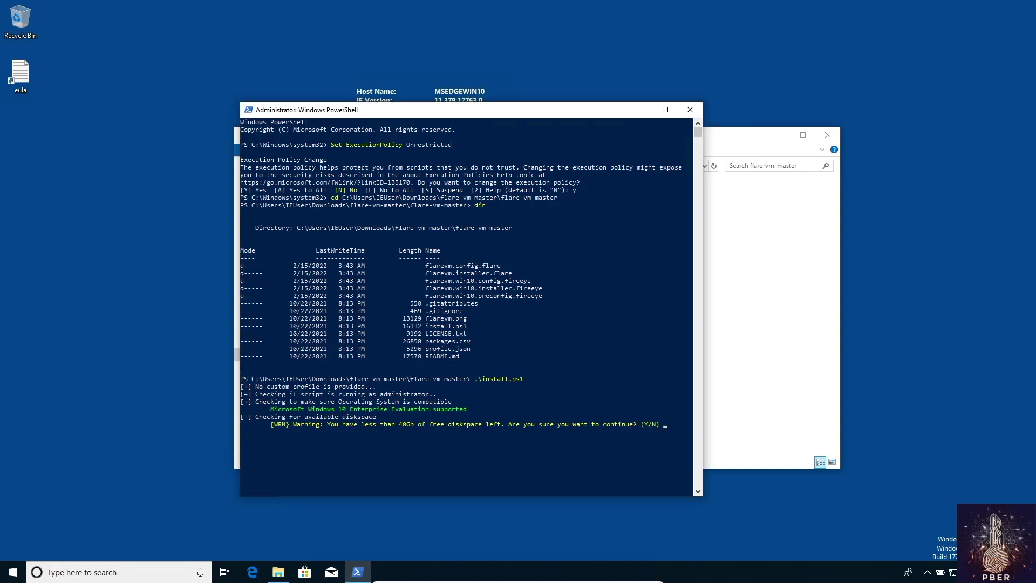
key(Return)
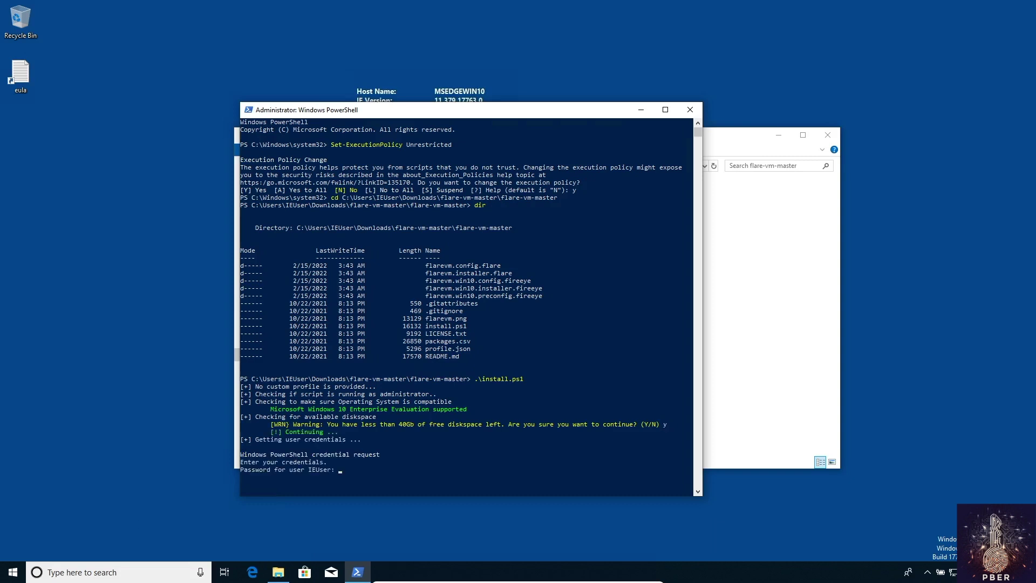
text(Passw0rd)
key(Return)
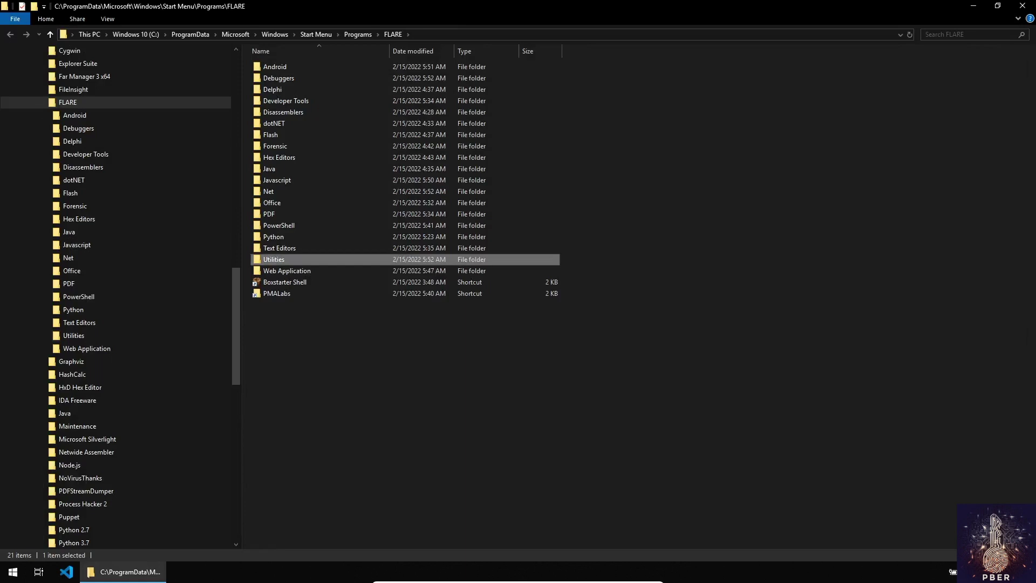
double_click(281, 259)
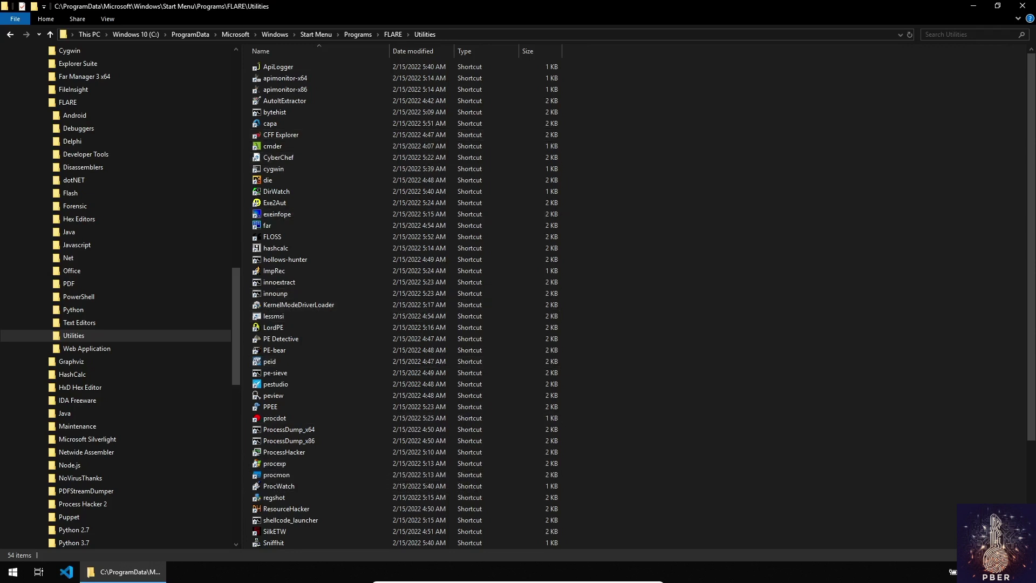
click(1023, 5)
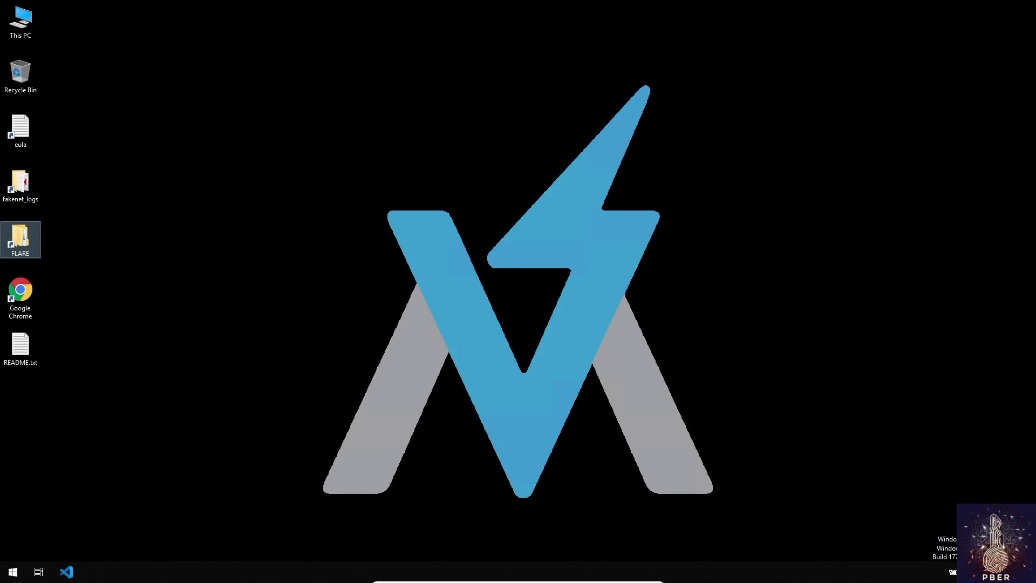
Take a VM snapshot named 'Clean state', then begin shutting down the guest Windows
mouse_move(485, 577)
click(427, 577)
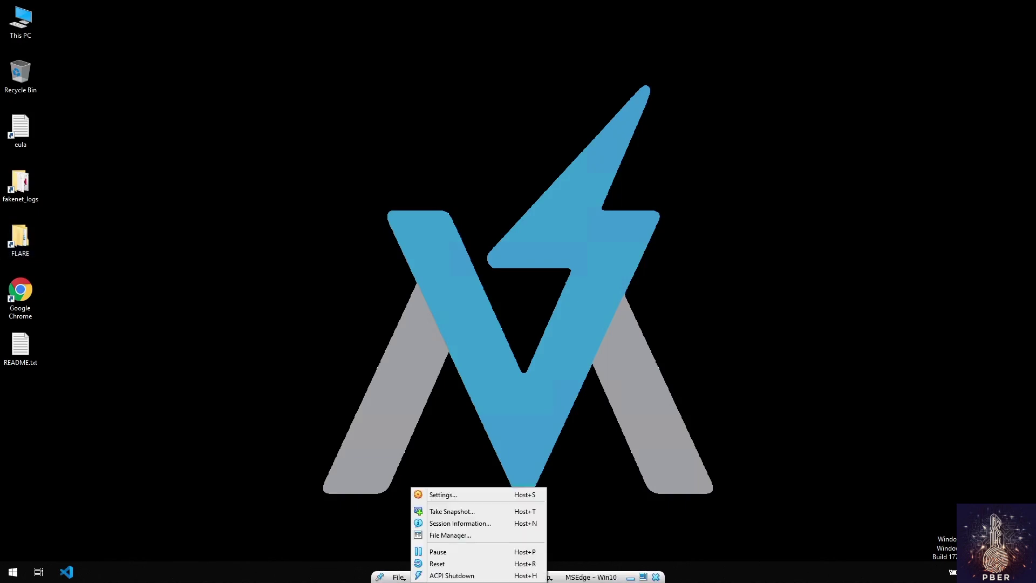
click(452, 511)
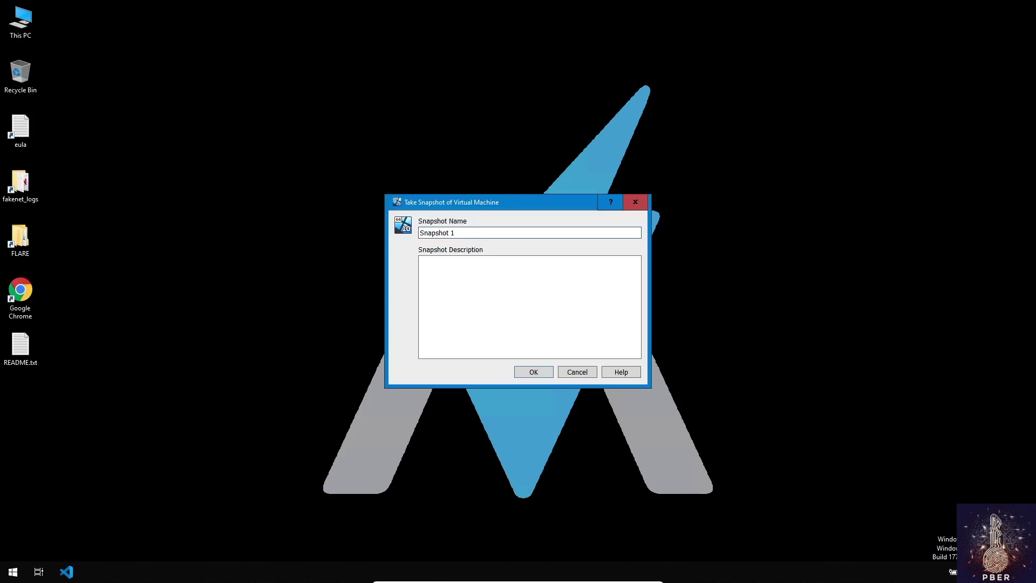
key(BackSpace)
text(Clean state)
key(Return)
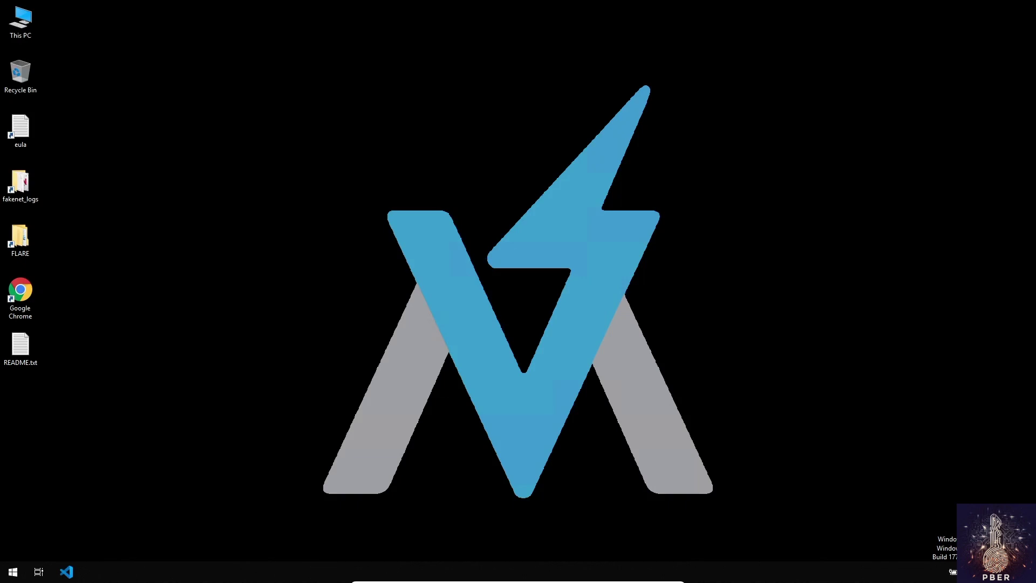
key(super)
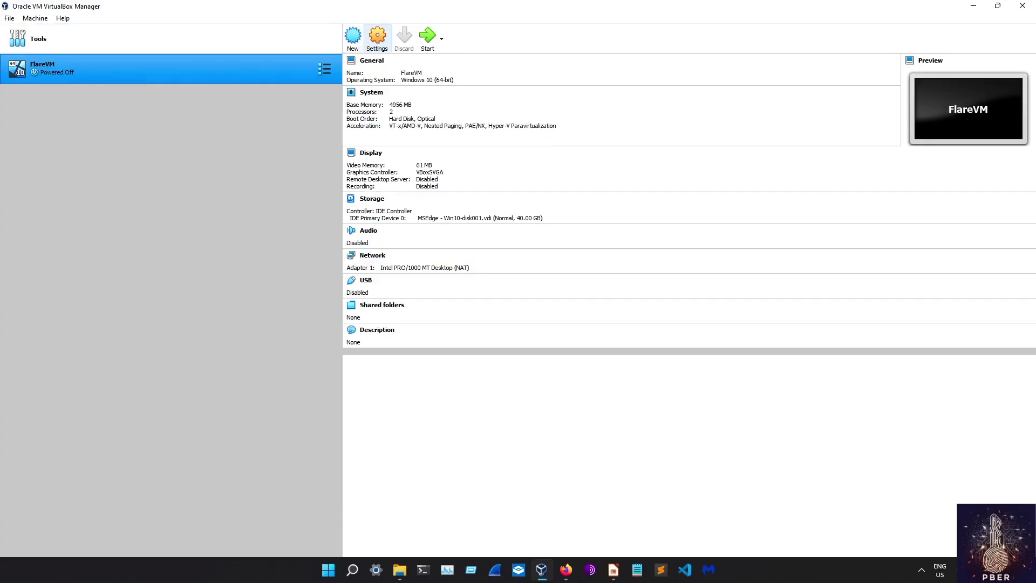
Set FlareVM's network to Host-only Adapter, verify USB and shared folders are disabled, and save
click(377, 37)
click(379, 199)
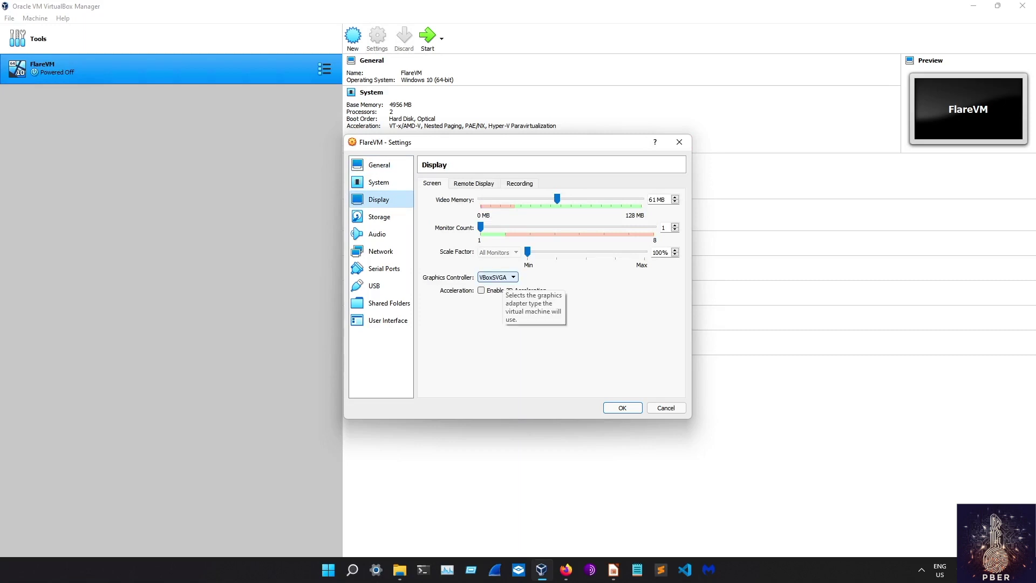
click(474, 183)
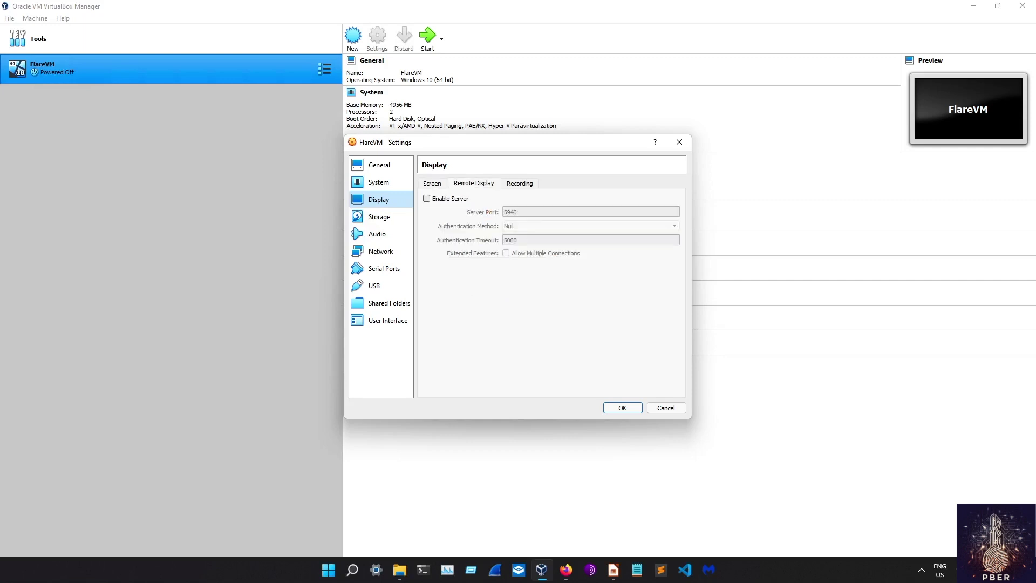
click(381, 251)
click(523, 211)
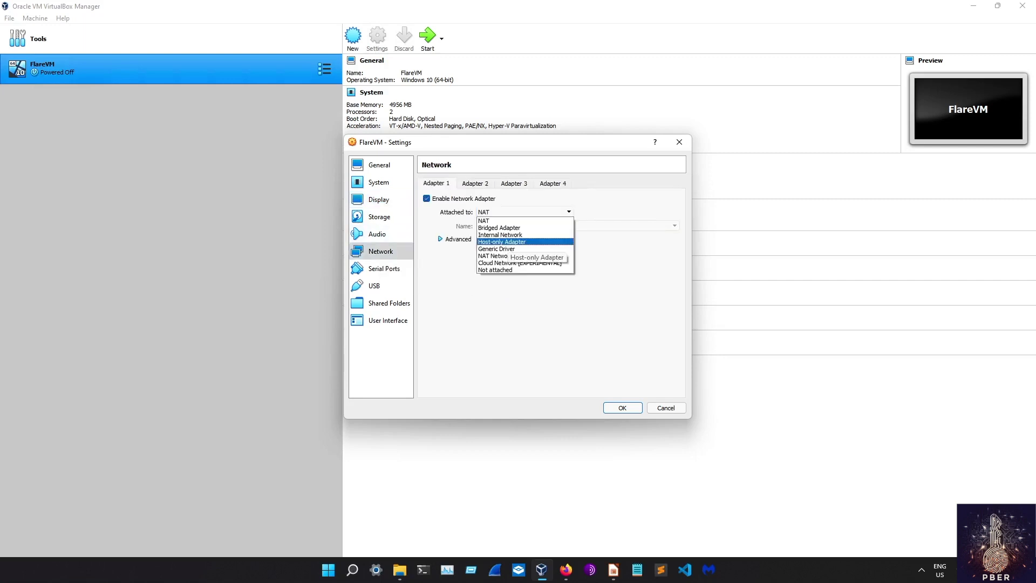
click(502, 242)
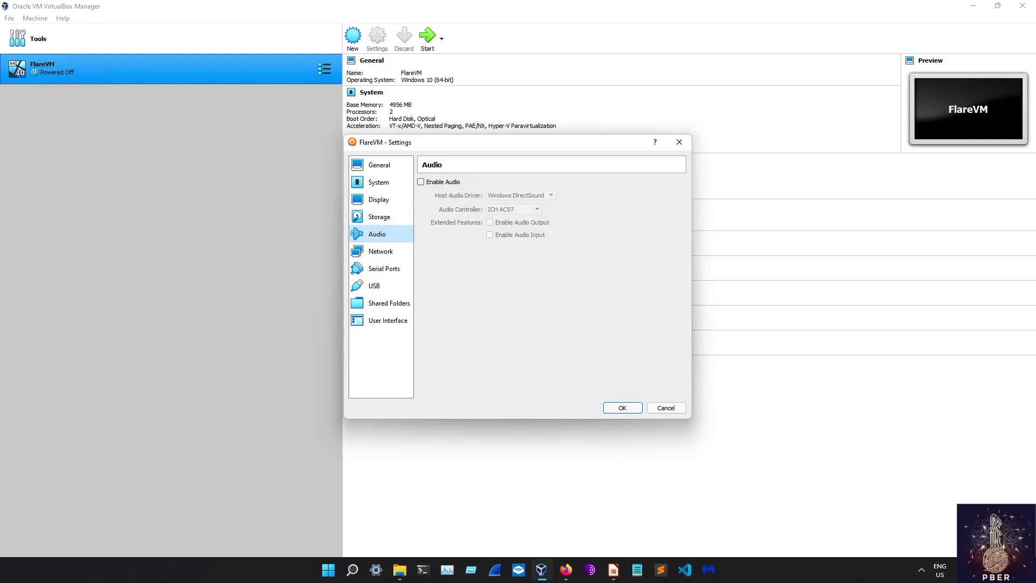
click(374, 286)
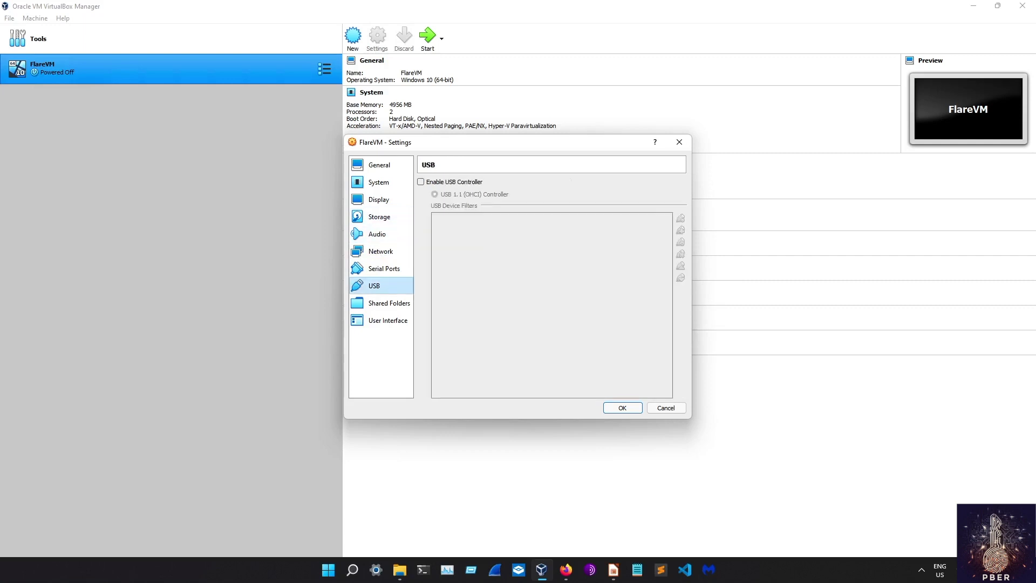
click(390, 303)
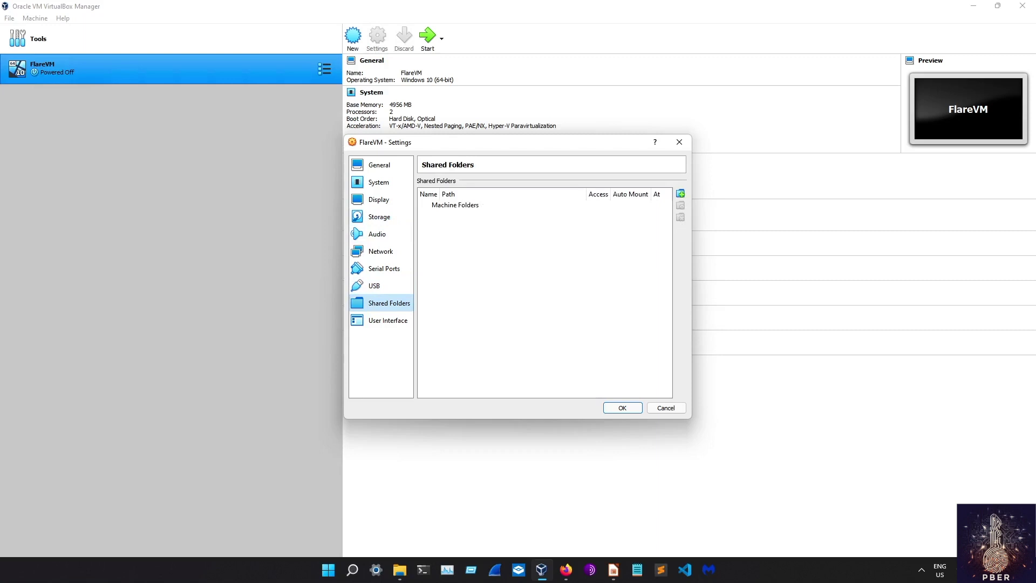
click(380, 165)
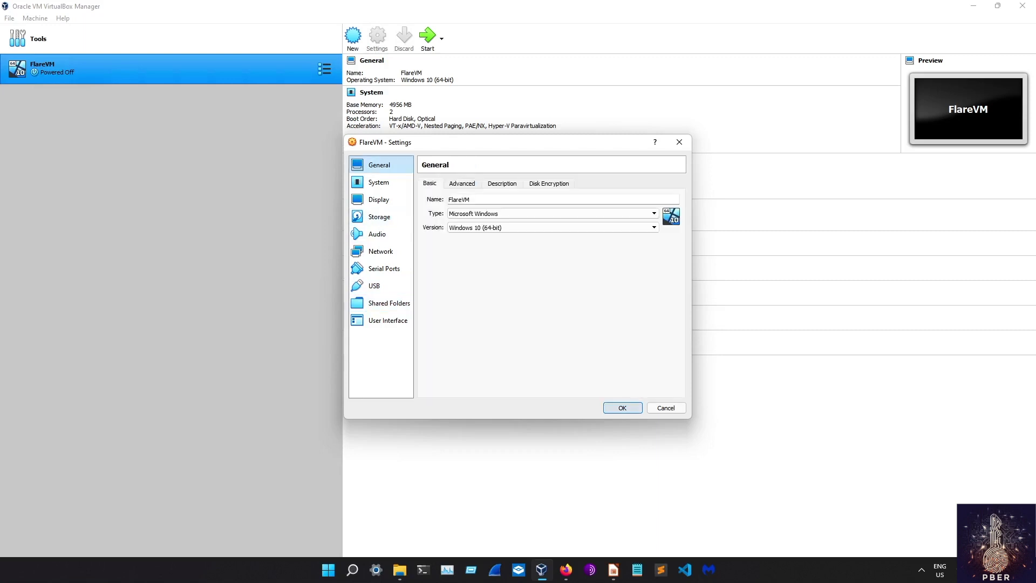
click(623, 408)
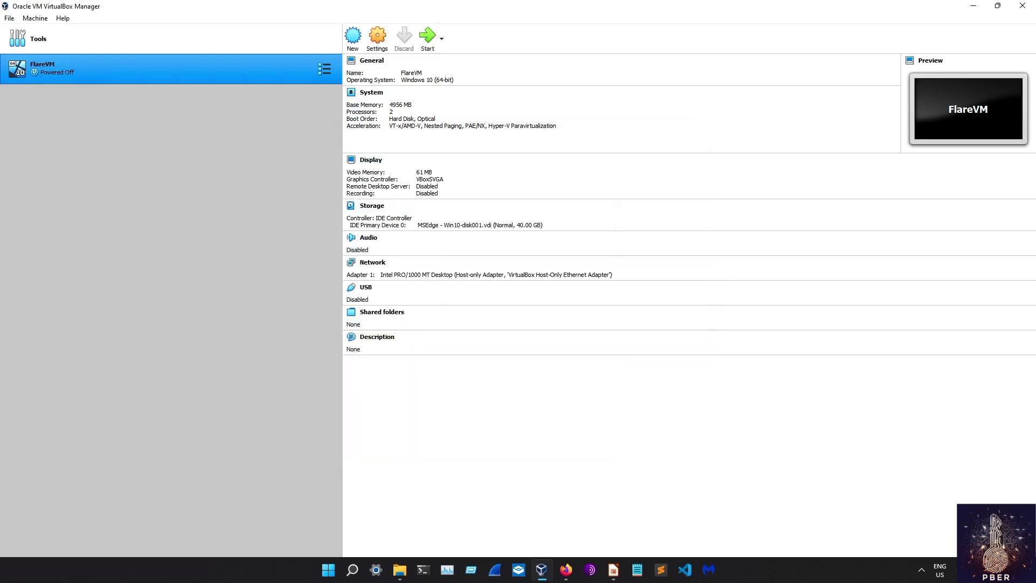